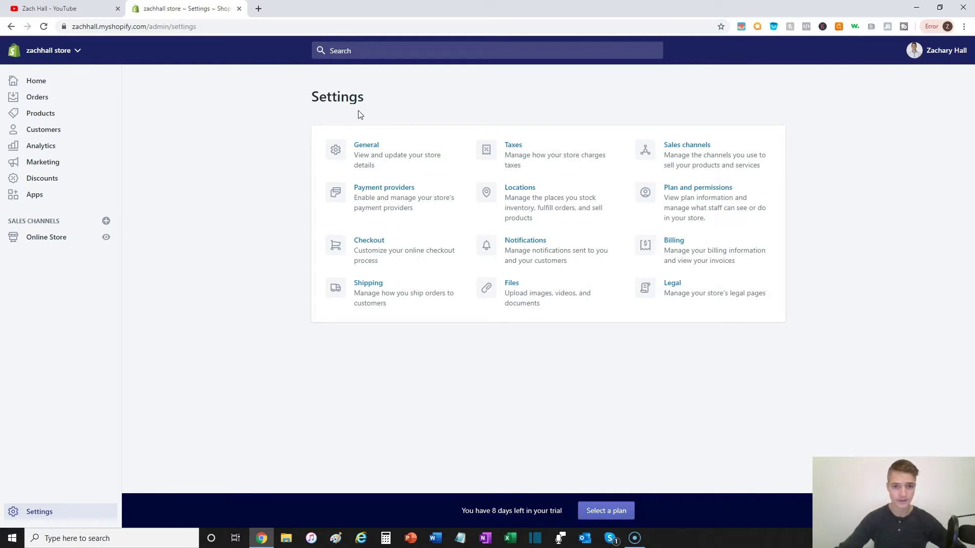
# Step: Open the General store details settings and launch the live online store in a new browser tab
pyautogui.click(366, 151)
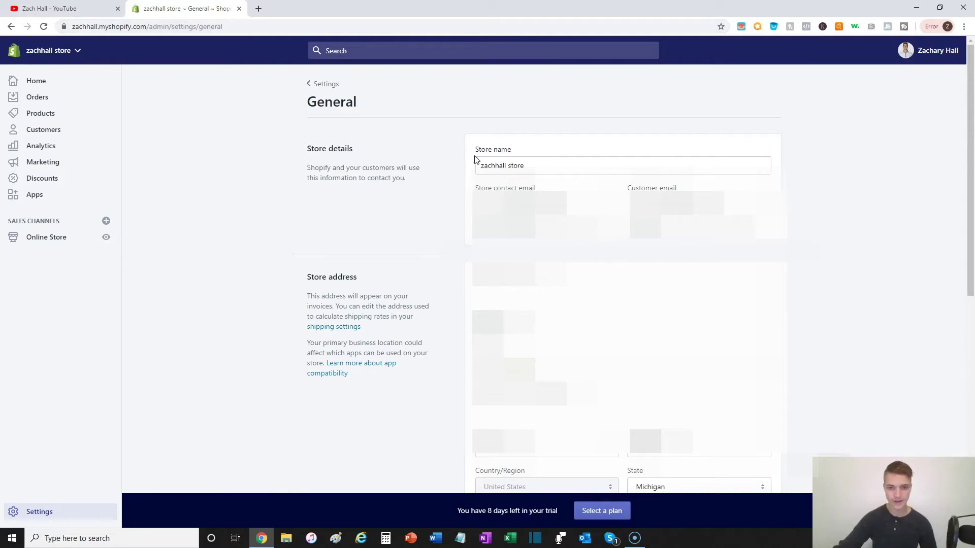
pyautogui.rightClick(102, 241)
pyautogui.click(127, 244)
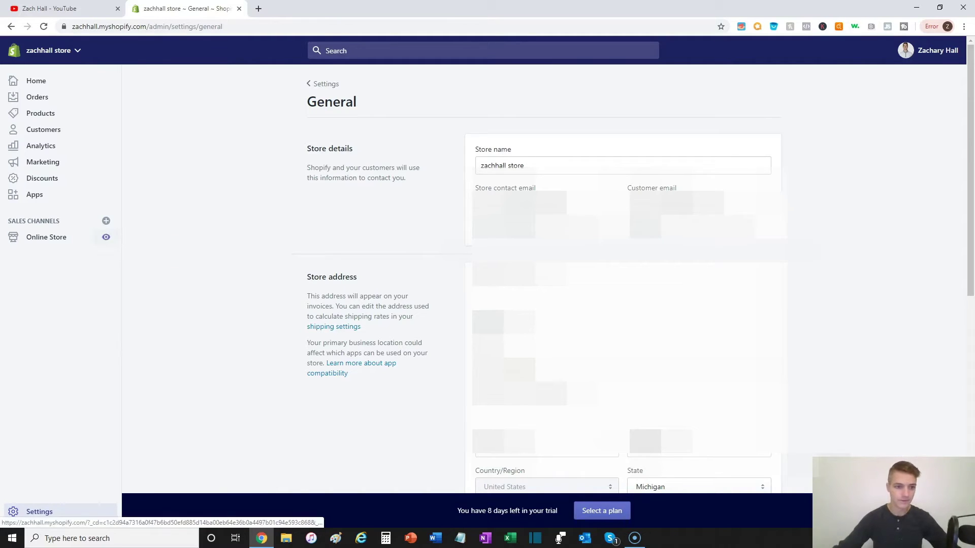
pyautogui.tripleClick(477, 150)
pyautogui.click(476, 152)
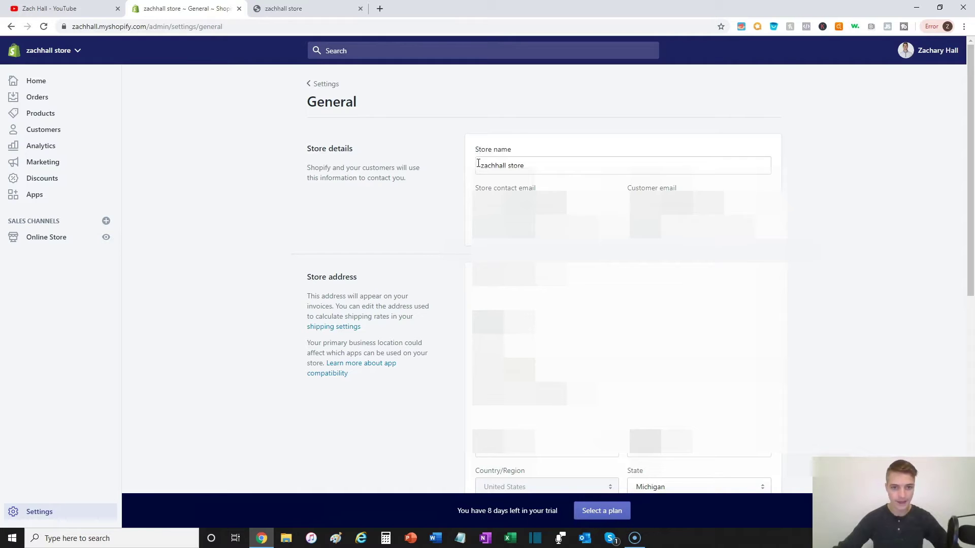
pyautogui.click(535, 170)
pyautogui.click(287, 10)
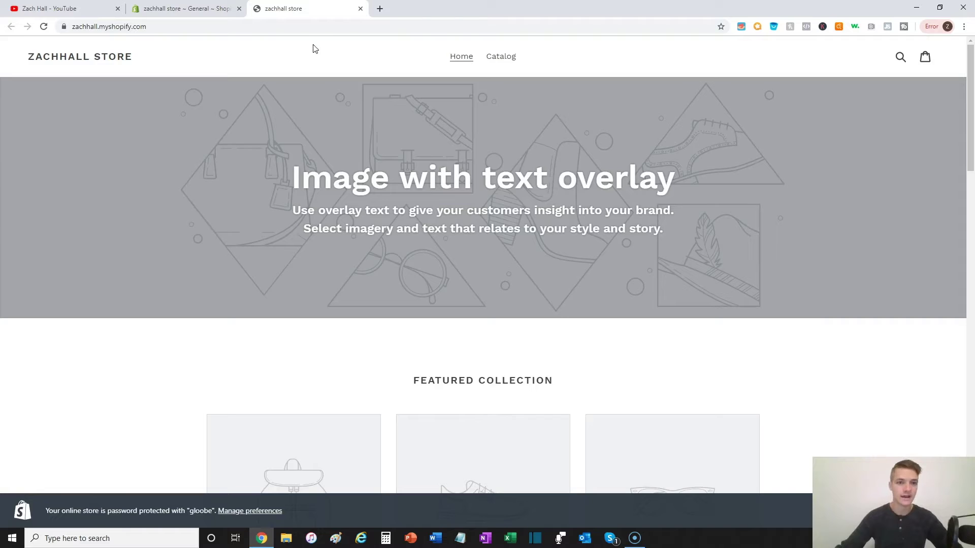
# Step: Change the Store name to the owner's name followed by '| Store', leaving it unsaved
pyautogui.click(223, 9)
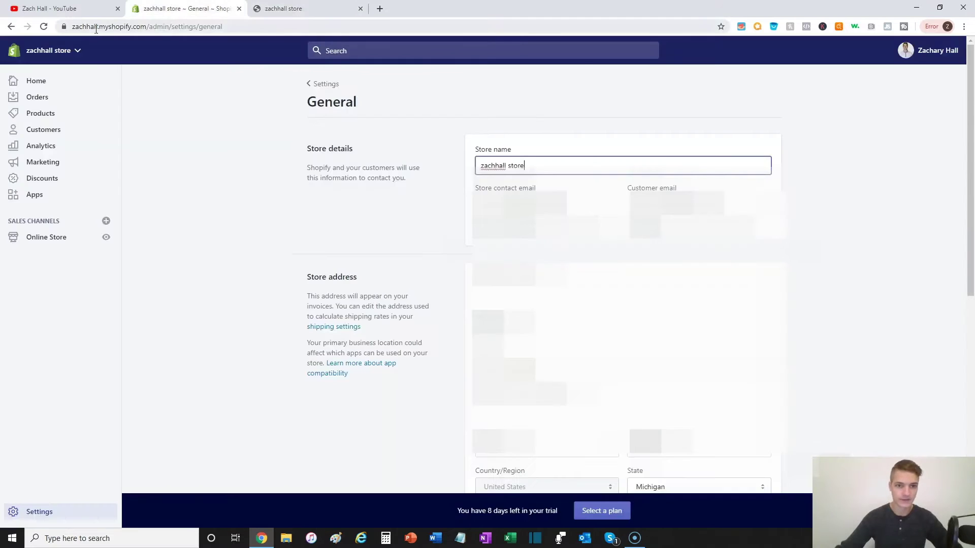
pyautogui.moveTo(525, 166); pyautogui.dragTo(474, 170)
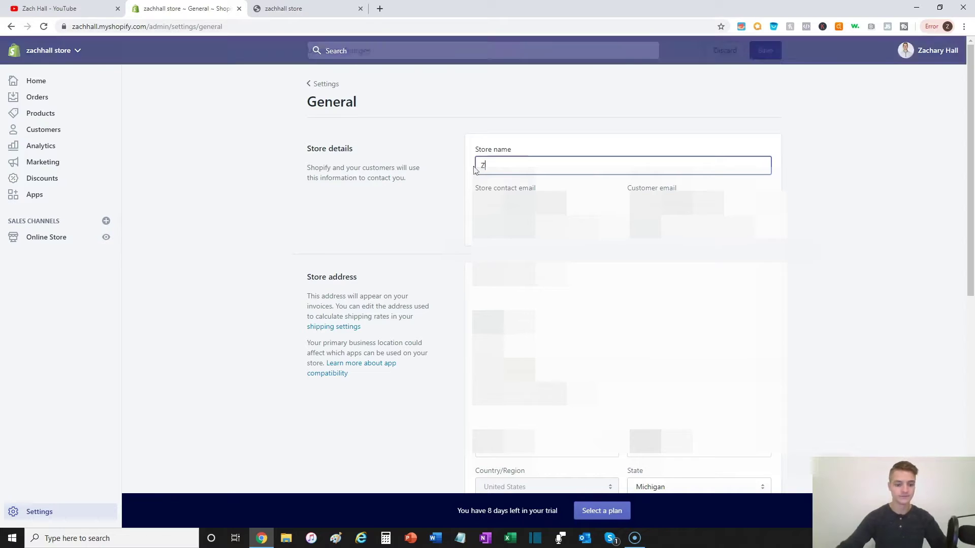
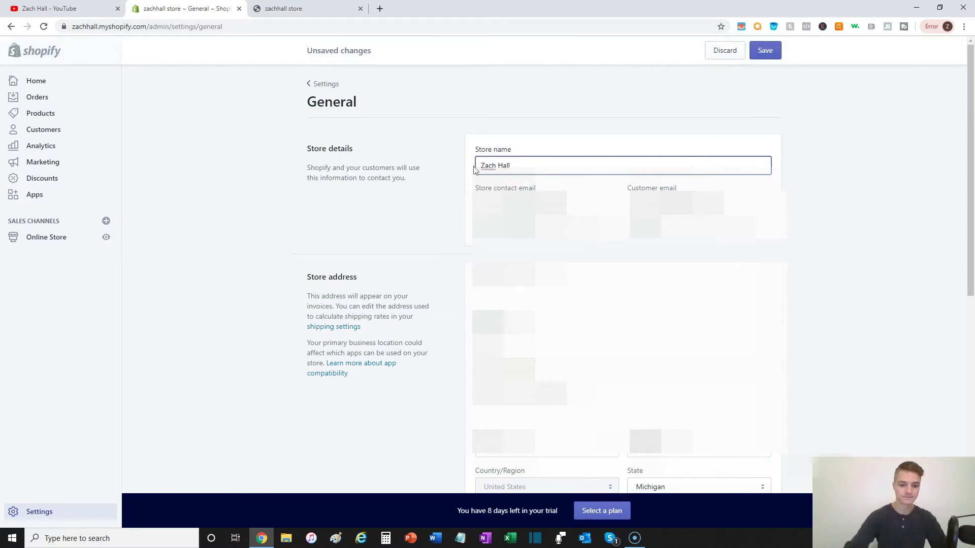
pyautogui.write(' - ')
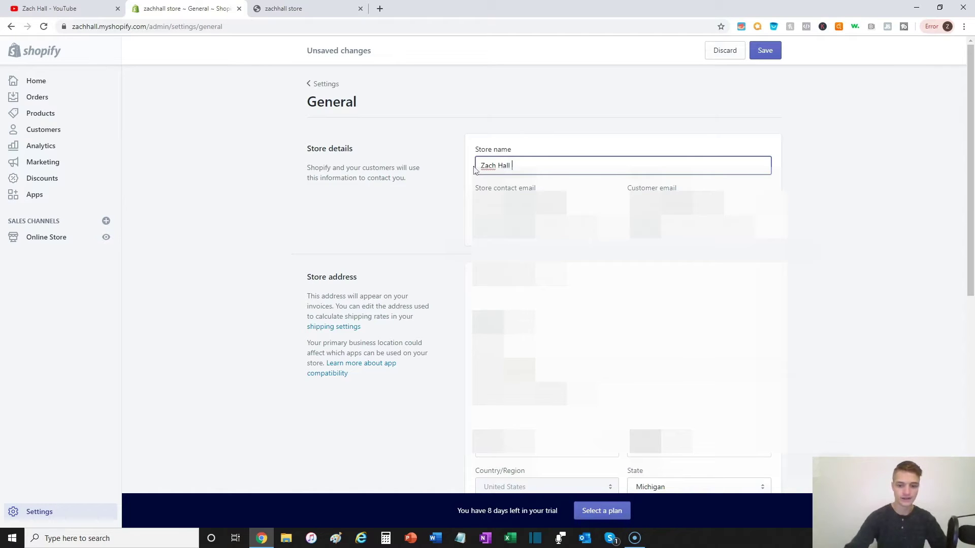
pyautogui.write('| Store')
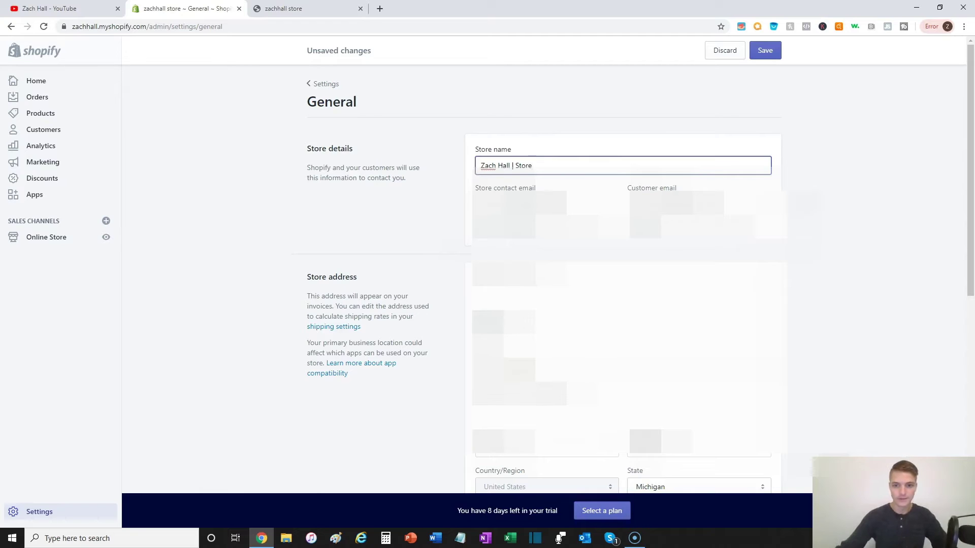
pyautogui.click(810, 146)
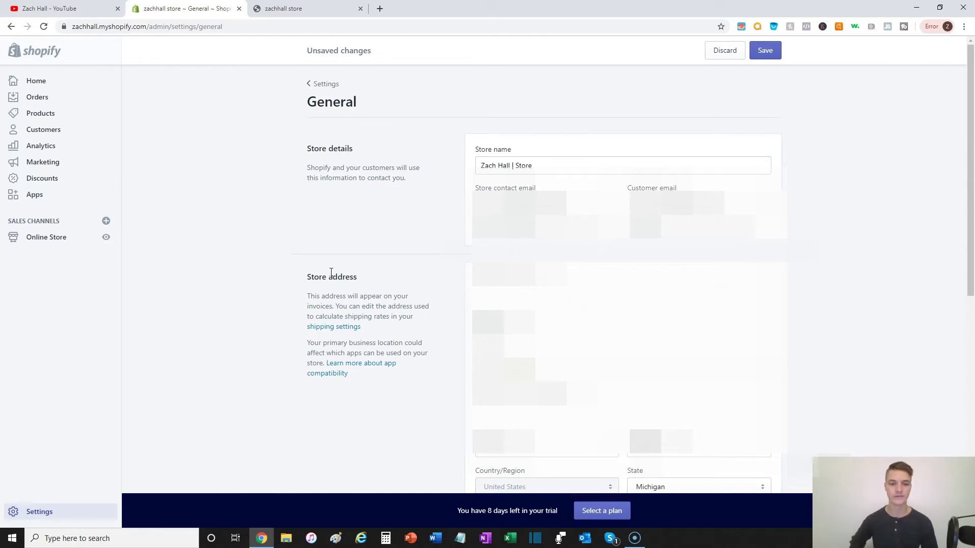
# Step: Scroll down through the General settings page
pyautogui.scroll(-4, 331, 274)
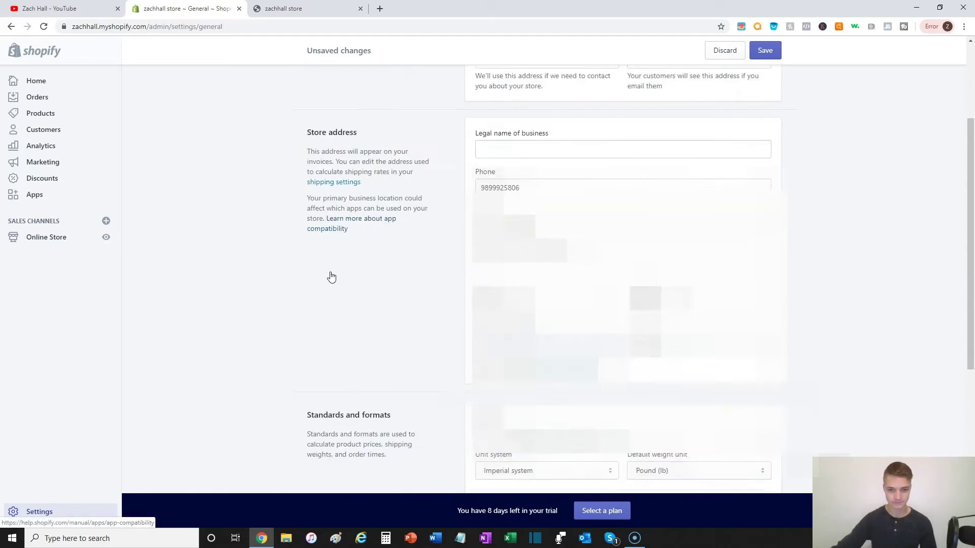
pyautogui.scroll(-5, 331, 276)
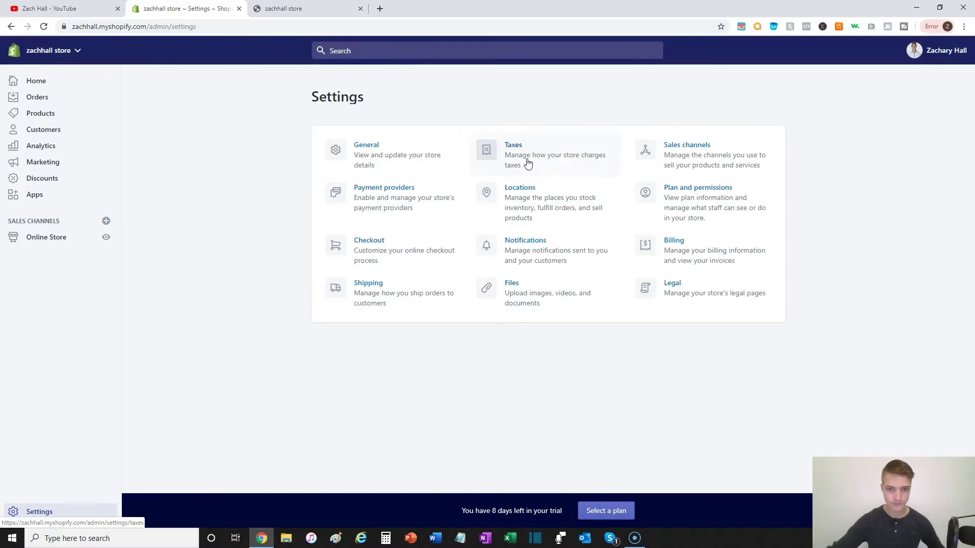
# Step: Open the Taxes settings and edit the United States tax region
pyautogui.click(525, 161)
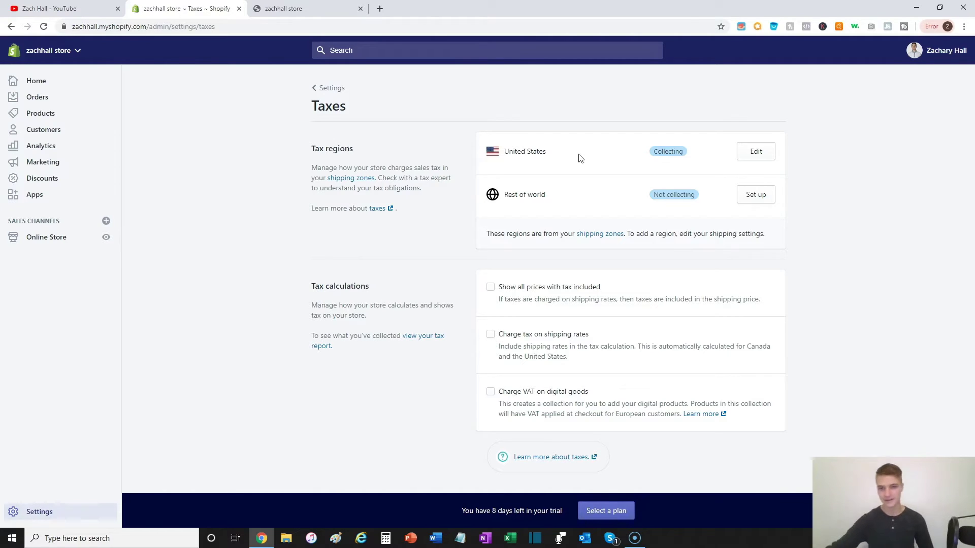
pyautogui.click(756, 152)
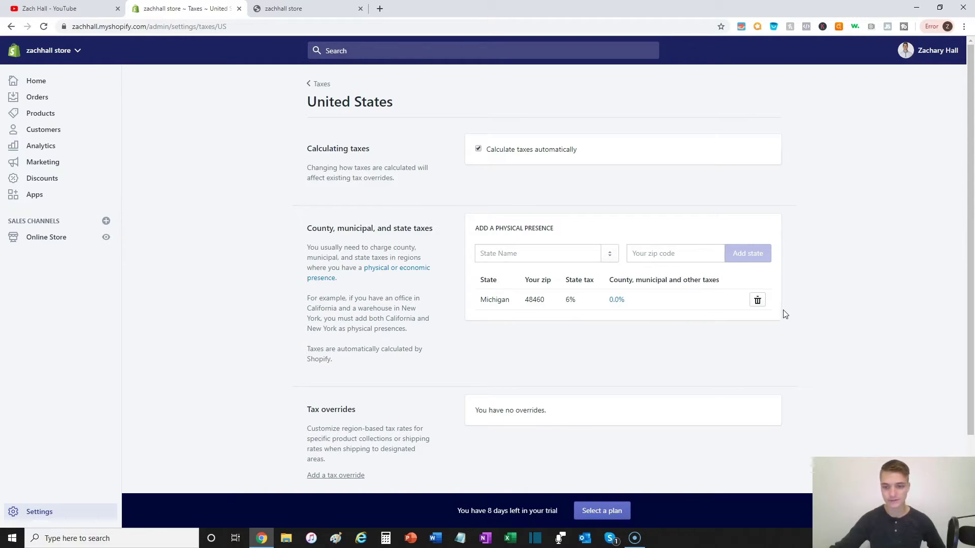
# Step: Delete the Michigan physical presence from the United States tax region
pyautogui.click(757, 301)
pyautogui.click(612, 179)
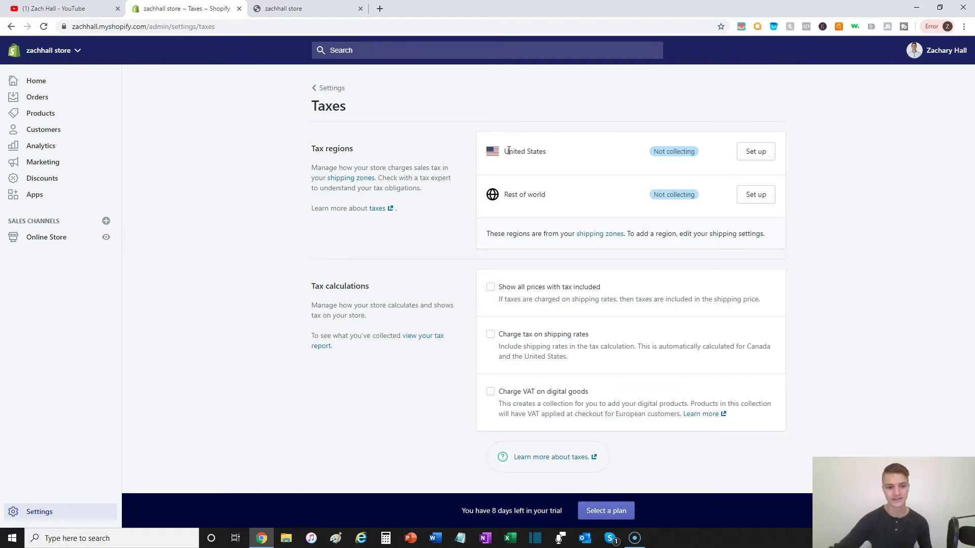
# Step: Open Settings, view the sales channels settings, then return to the Settings overview
pyautogui.click(70, 510)
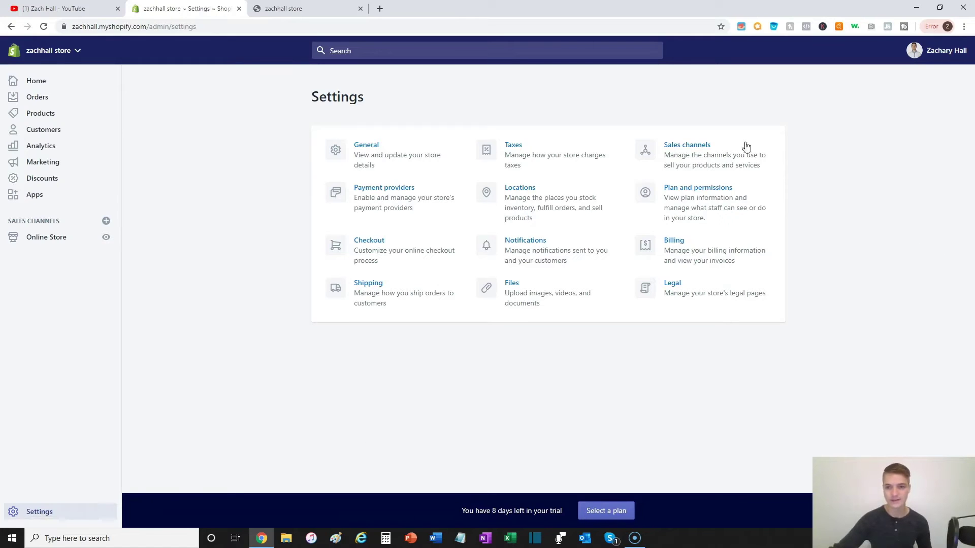
pyautogui.click(686, 151)
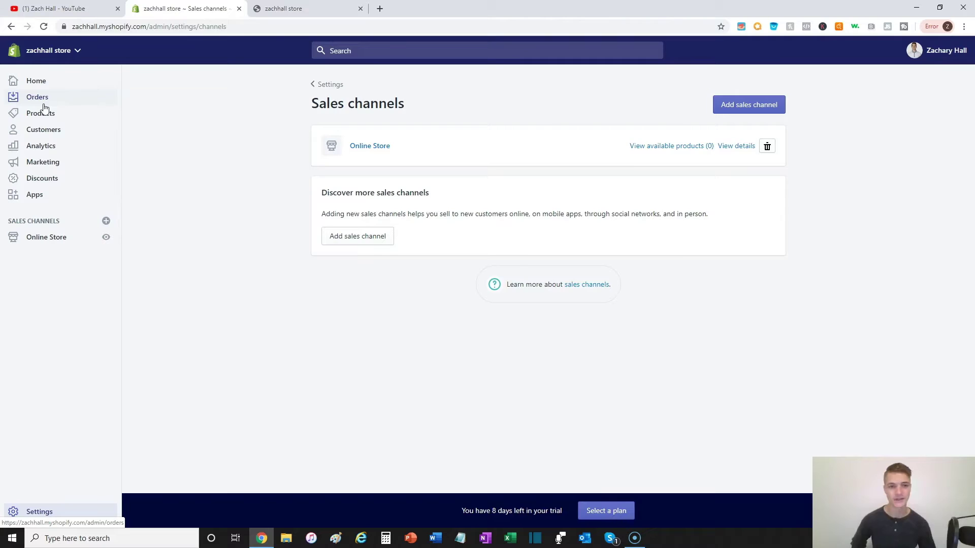
pyautogui.hotkey('alt', 'Left')
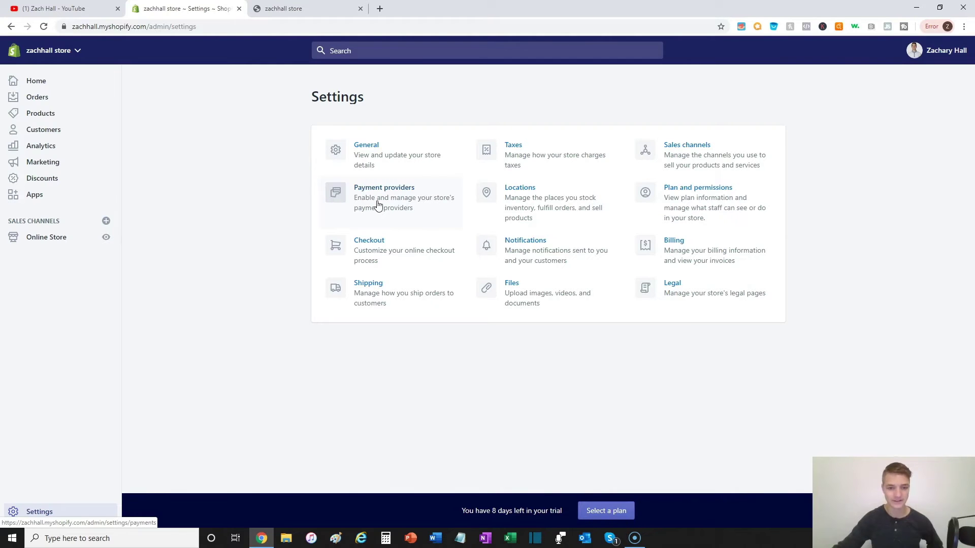
# Step: Open the Payment providers settings from the Settings page
pyautogui.click(378, 205)
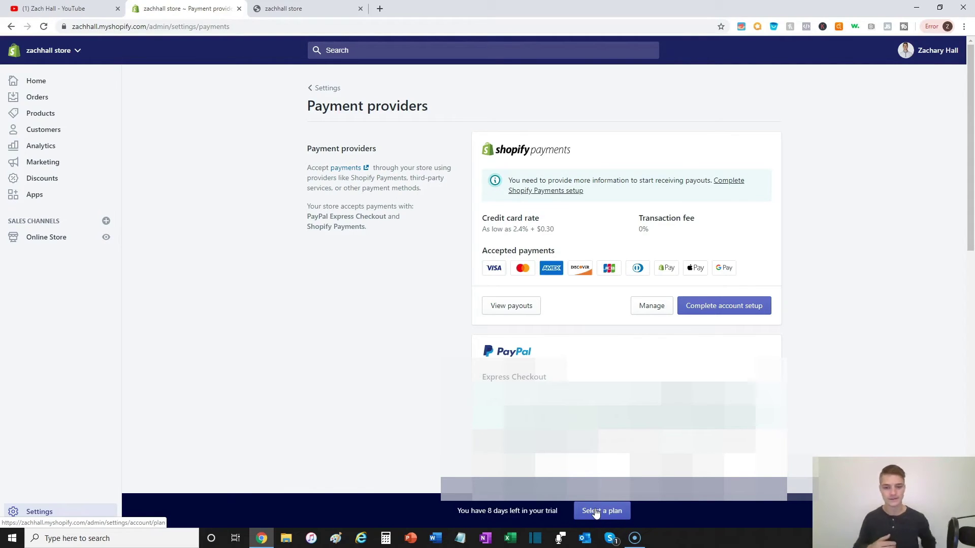
pyautogui.click(596, 511)
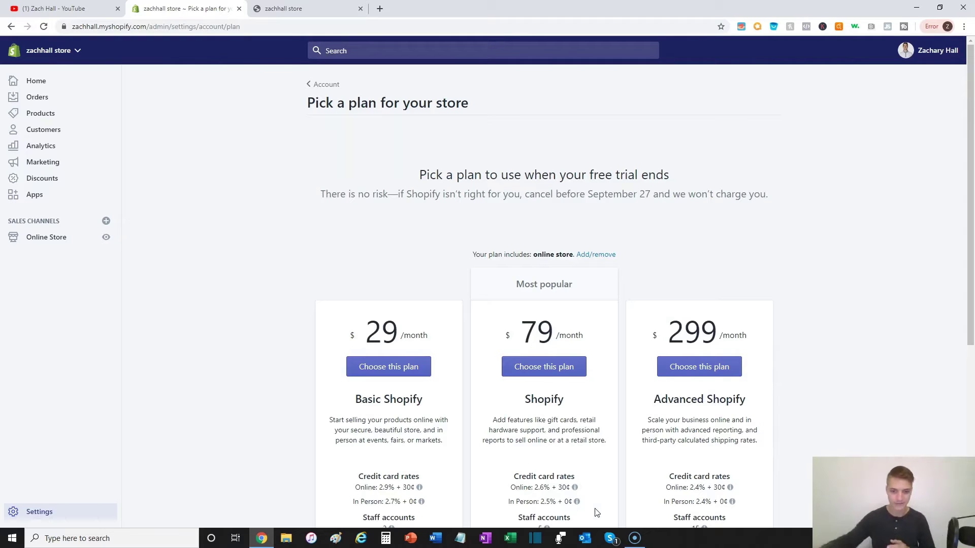
pyautogui.moveTo(554, 508)
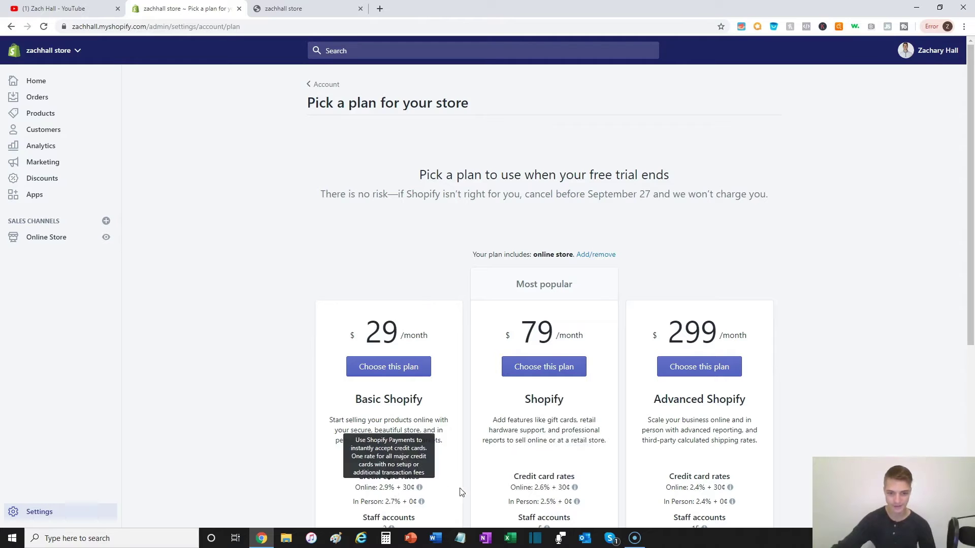
pyautogui.moveTo(527, 491)
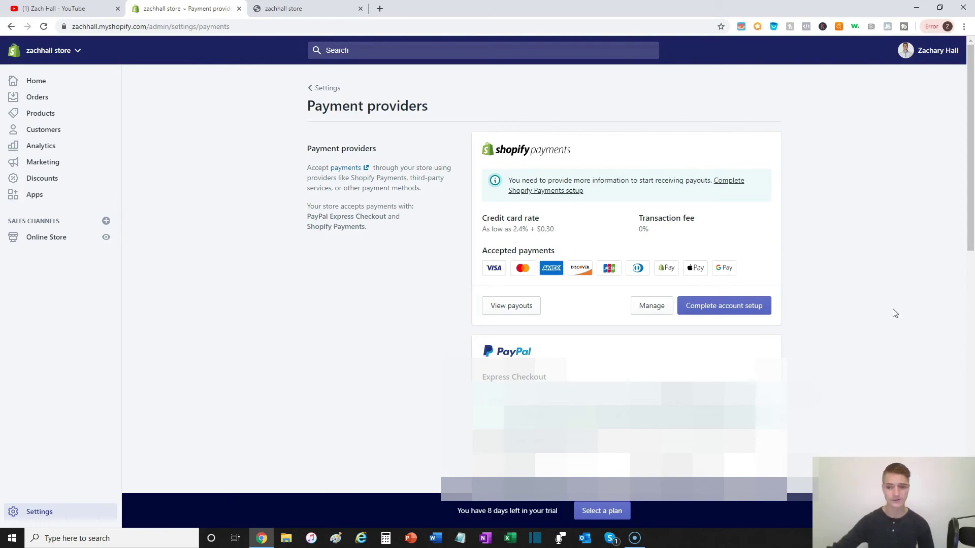
# Step: Start the Shopify Payments account setup from its Complete account setup button
pyautogui.click(747, 317)
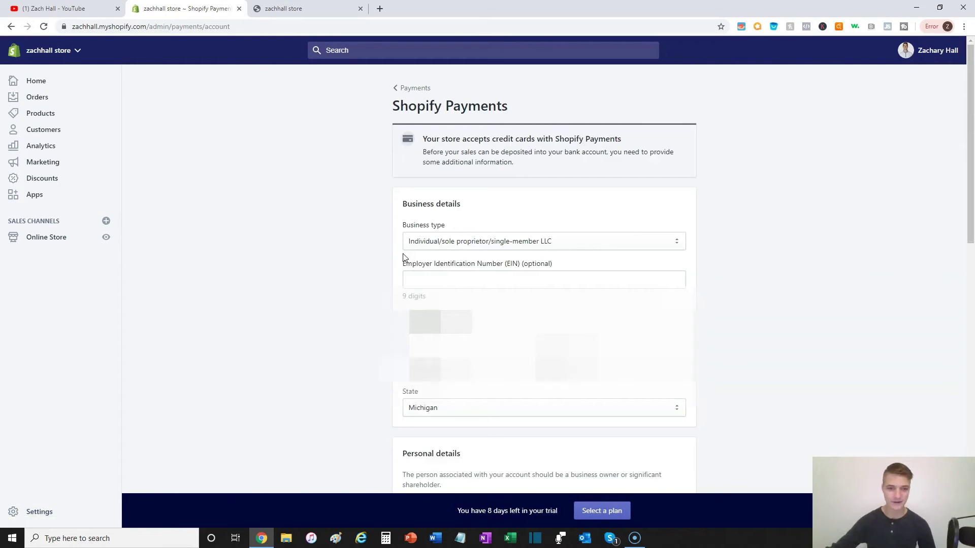
pyautogui.scroll(-10, 708, 224)
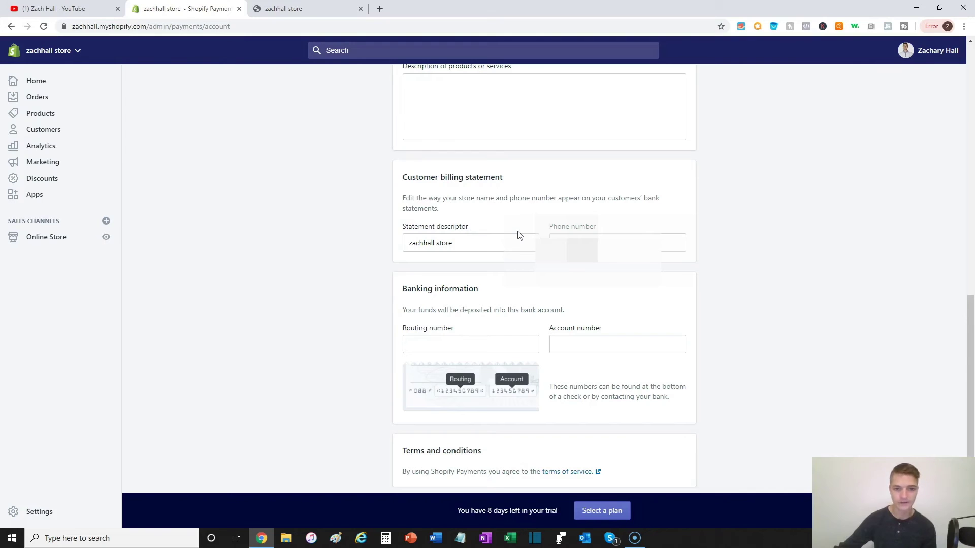
pyautogui.click(64, 516)
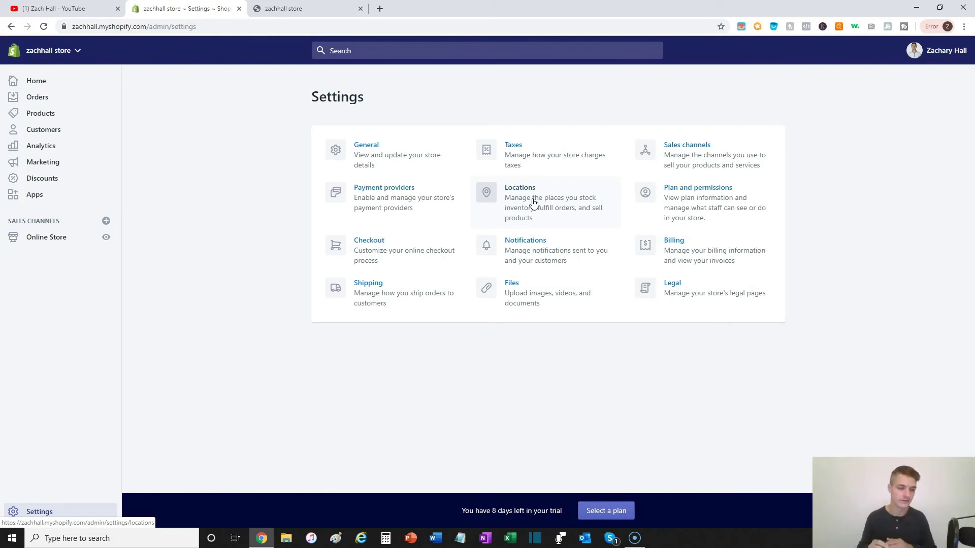
# Step: Open the Plan and permissions settings page
pyautogui.click(744, 224)
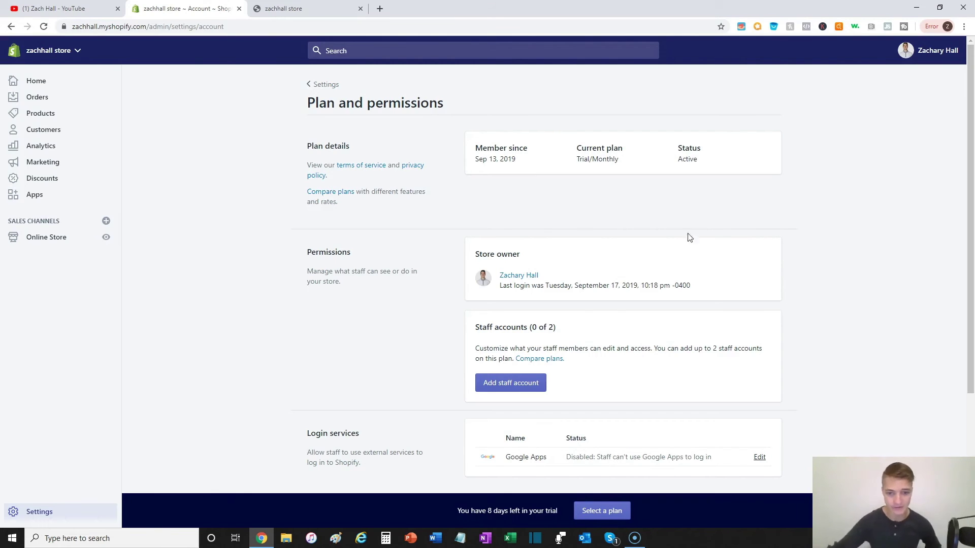
pyautogui.click(531, 381)
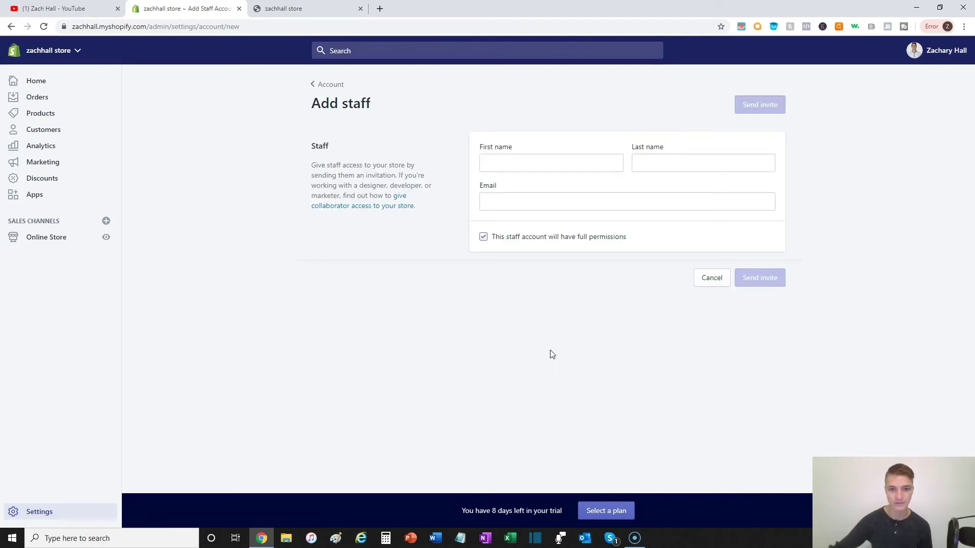
pyautogui.click(501, 239)
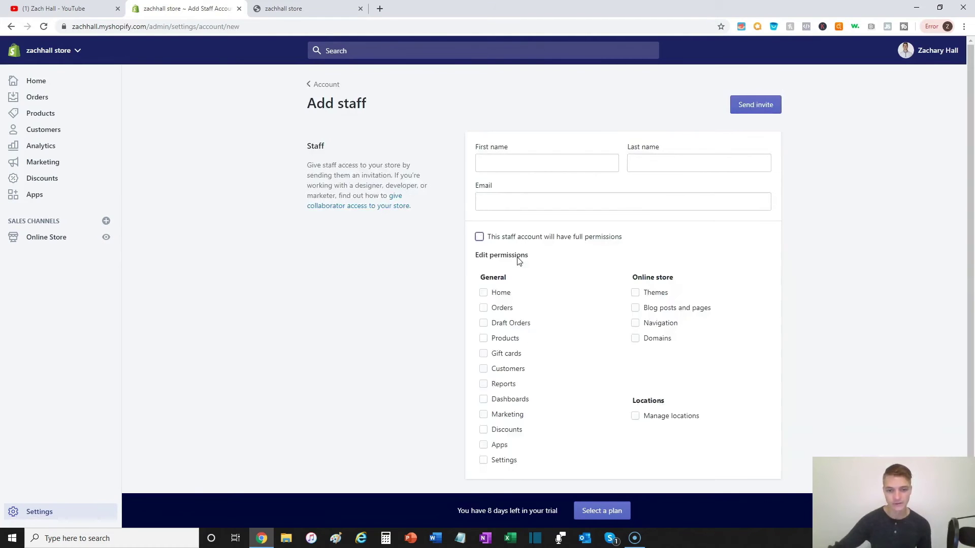
pyautogui.scroll(-1, 538, 264)
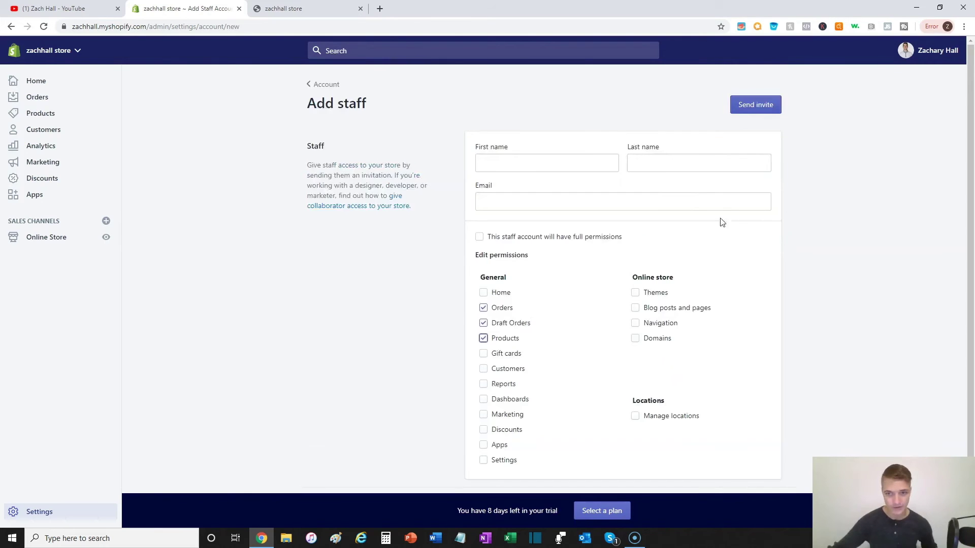
pyautogui.scroll(-1, 552, 167)
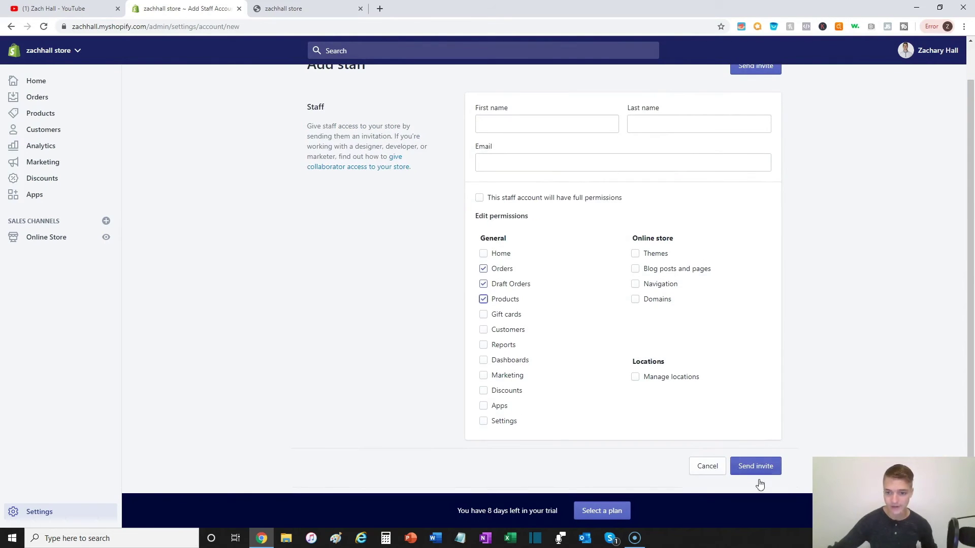
pyautogui.click(706, 466)
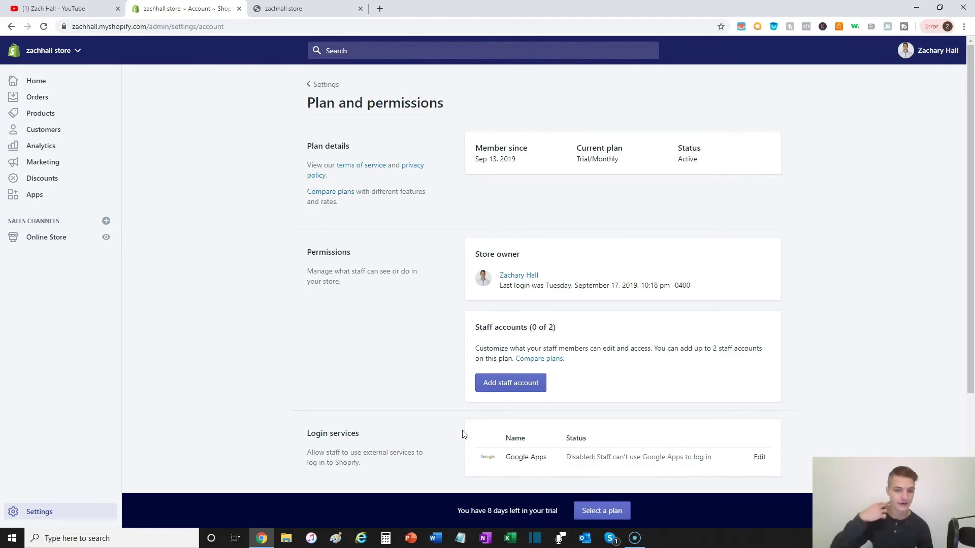
# Step: Scroll down to Store status, then return to the Settings overview
pyautogui.scroll(-3, 477, 433)
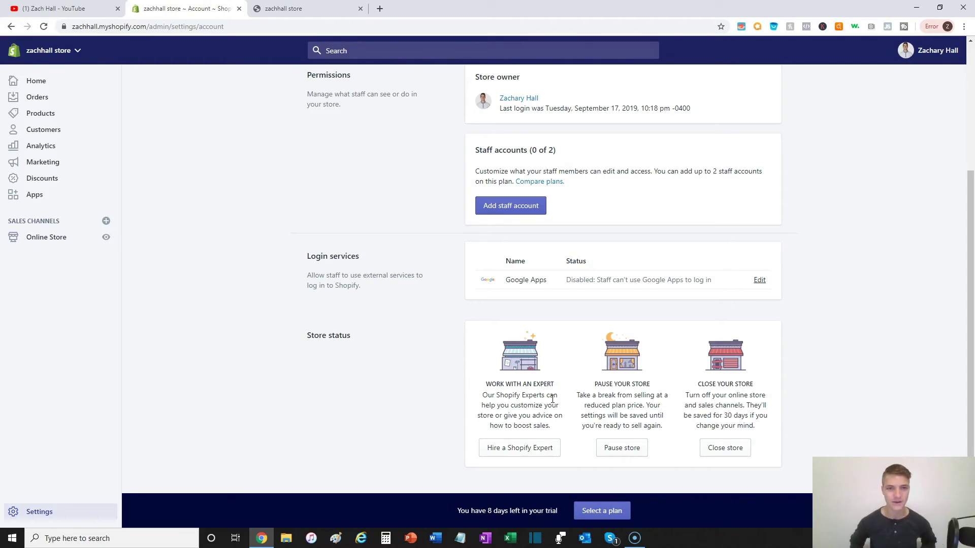
pyautogui.click(53, 511)
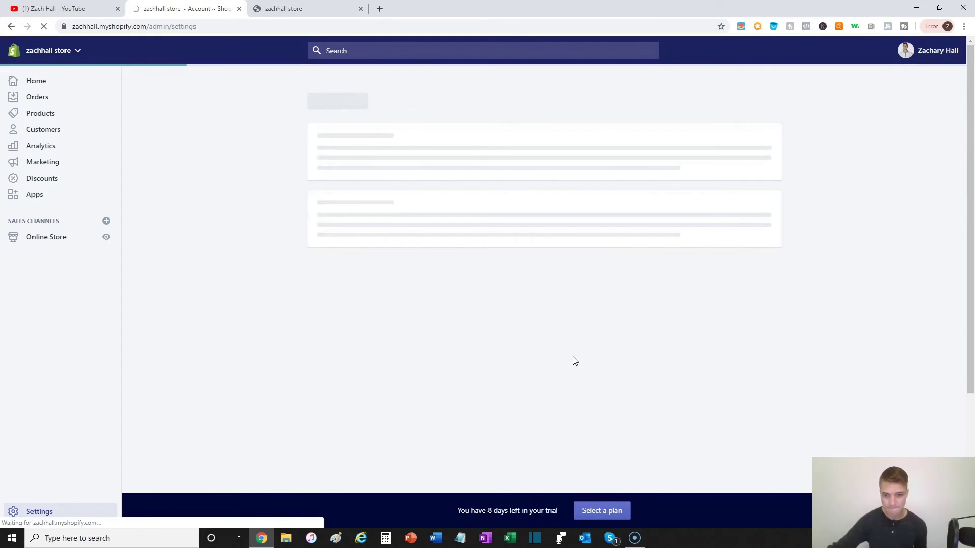
# Step: Open Checkout settings, glance at the live storefront tab, then return to the admin
pyautogui.click(383, 250)
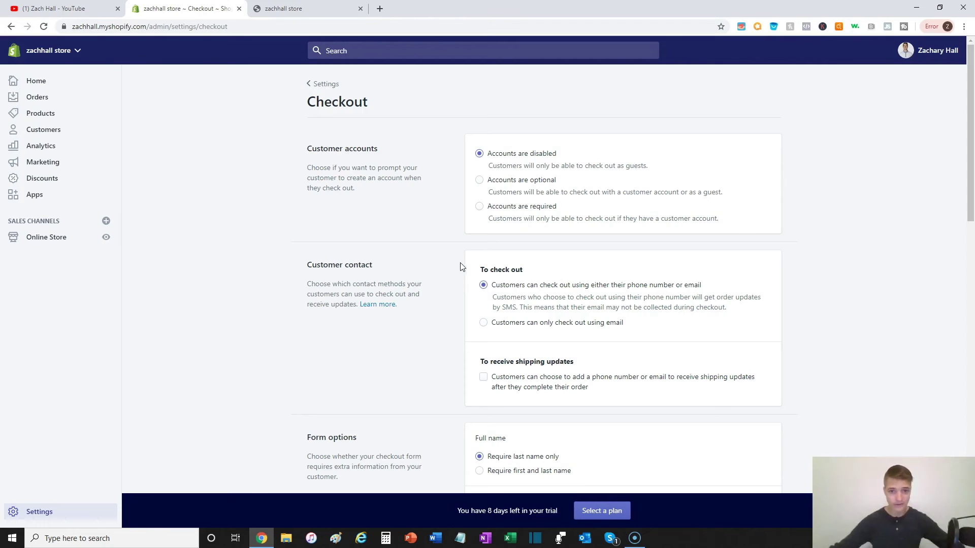
pyautogui.hotkey('ctrl', 'Tab')
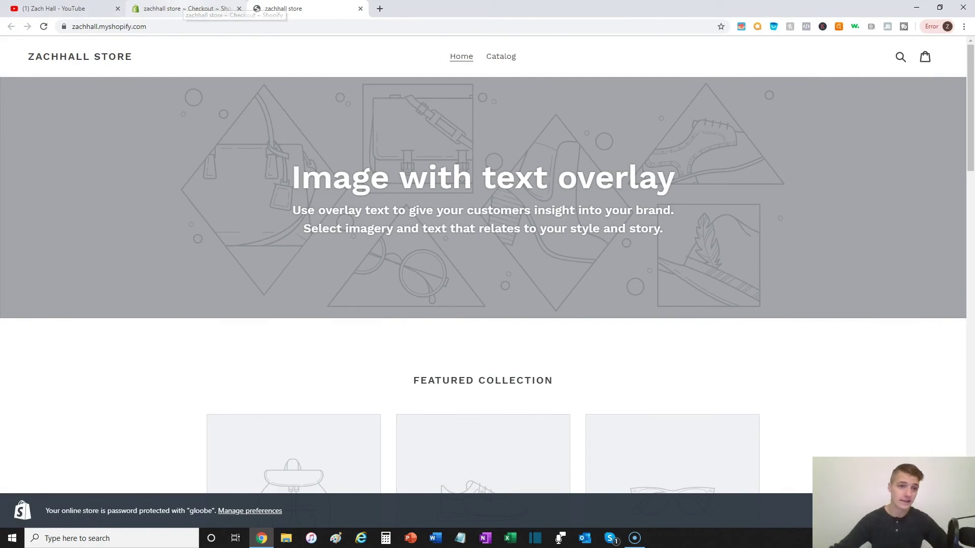
pyautogui.click(187, 7)
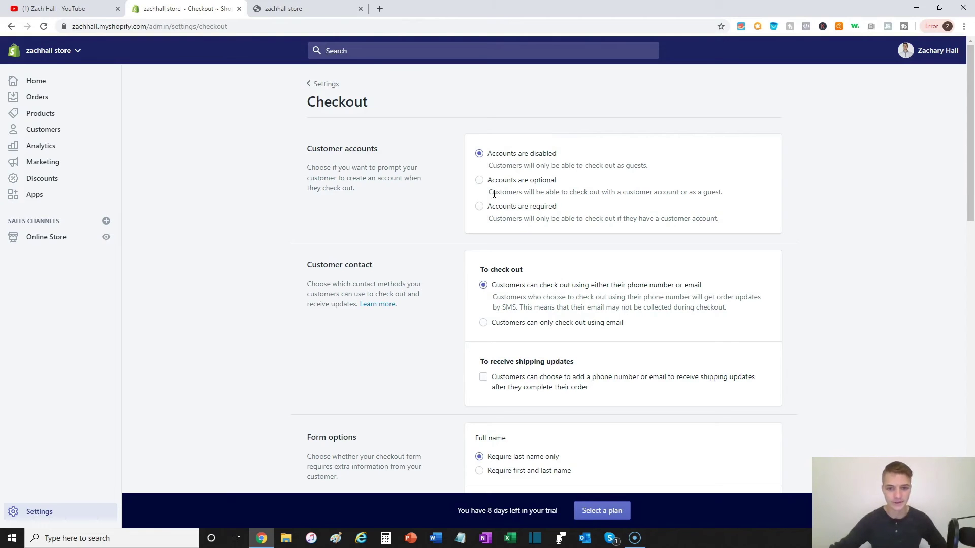
pyautogui.click(479, 180)
pyautogui.scroll(-2, 503, 188)
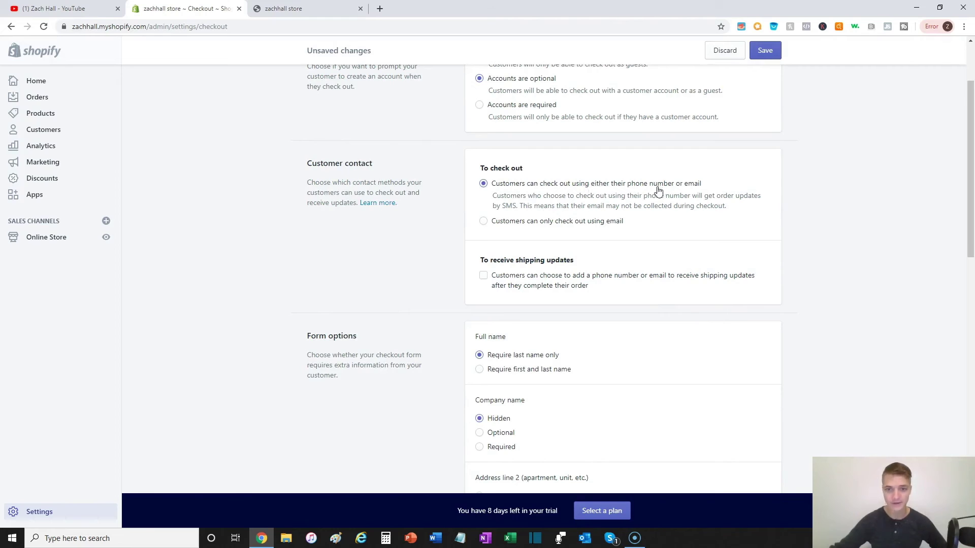
pyautogui.scroll(-2, 482, 259)
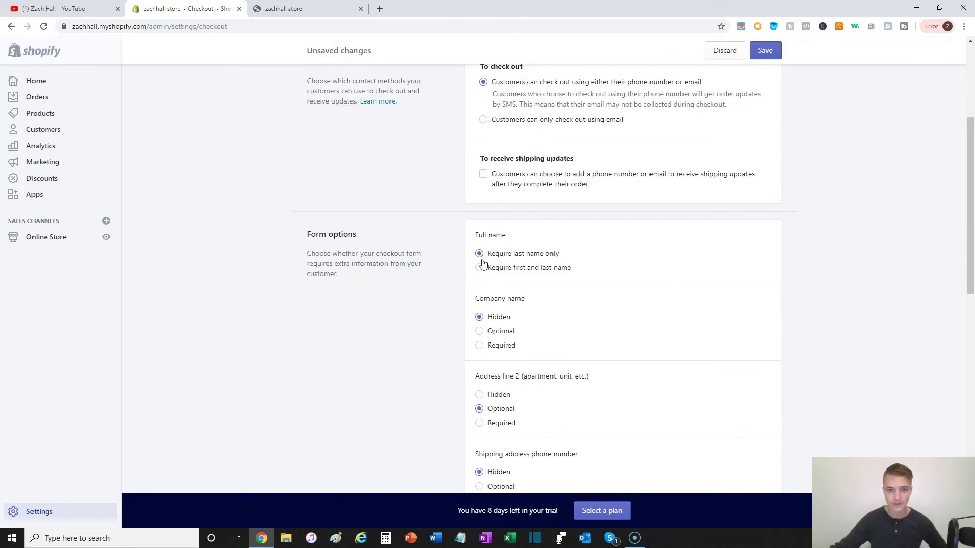
pyautogui.scroll(-1, 502, 189)
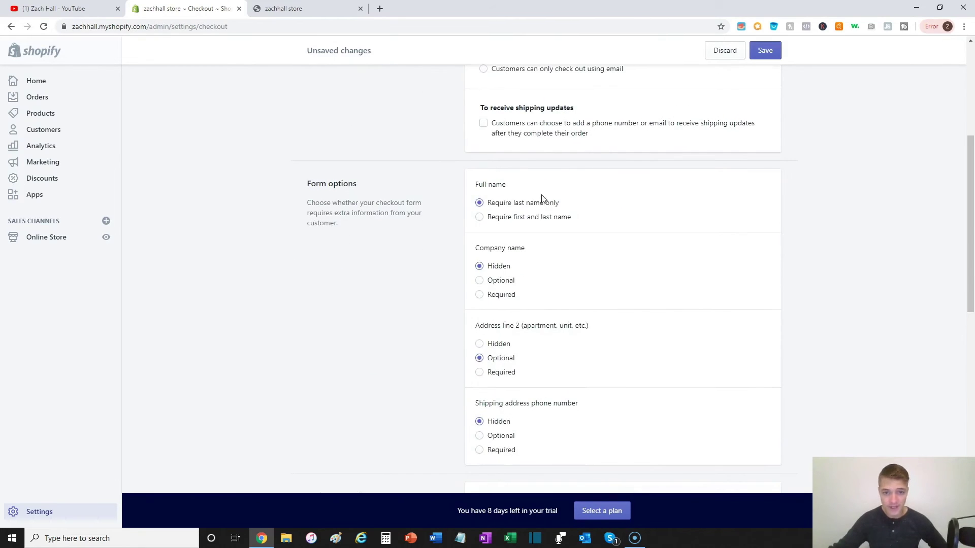
pyautogui.click(514, 218)
pyautogui.scroll(-1, 583, 288)
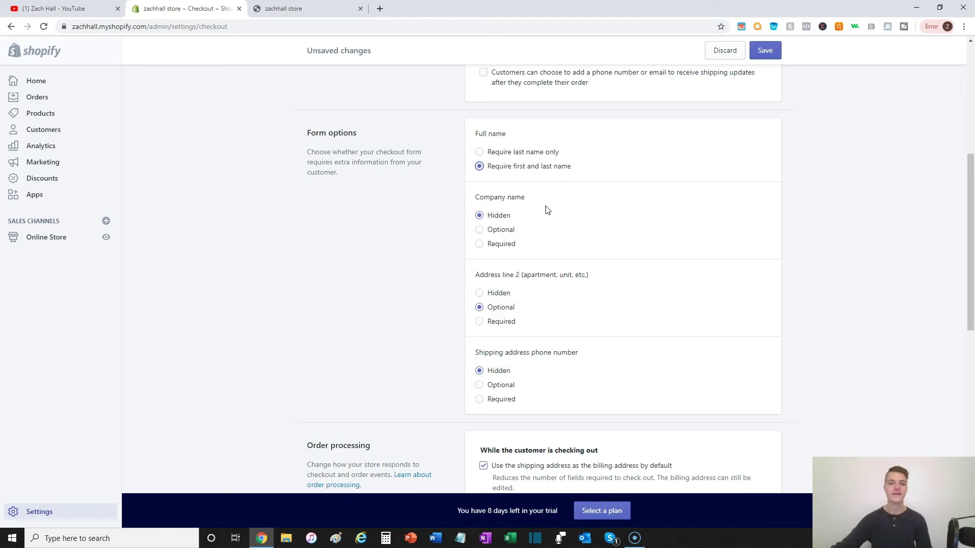
pyautogui.scroll(-2, 535, 209)
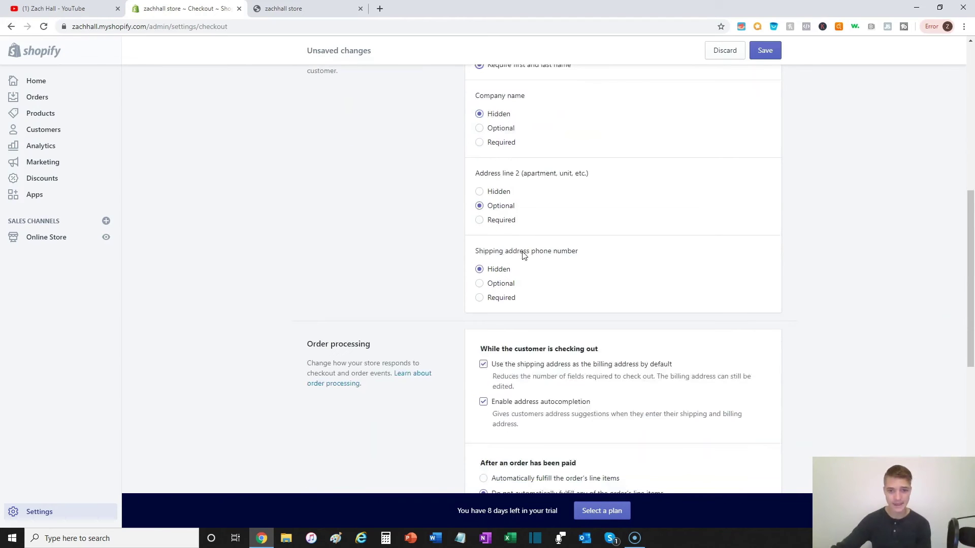
pyautogui.scroll(2, 492, 219)
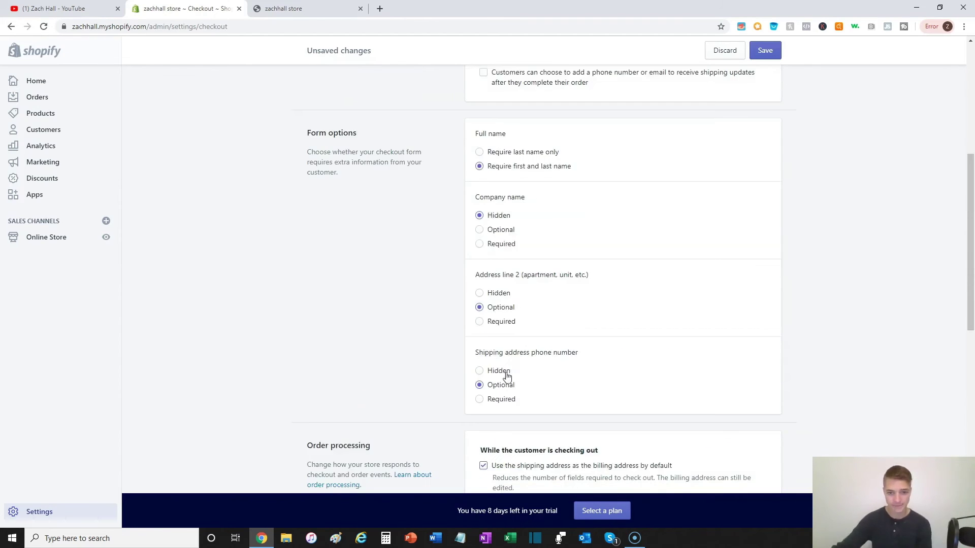
pyautogui.click(480, 387)
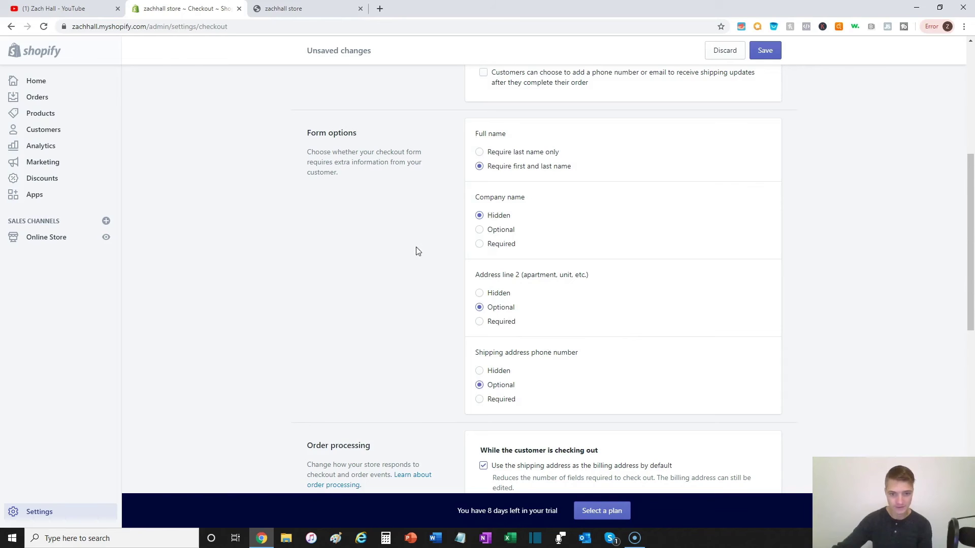
pyautogui.scroll(-3, 435, 291)
pyautogui.scroll(-1, 448, 289)
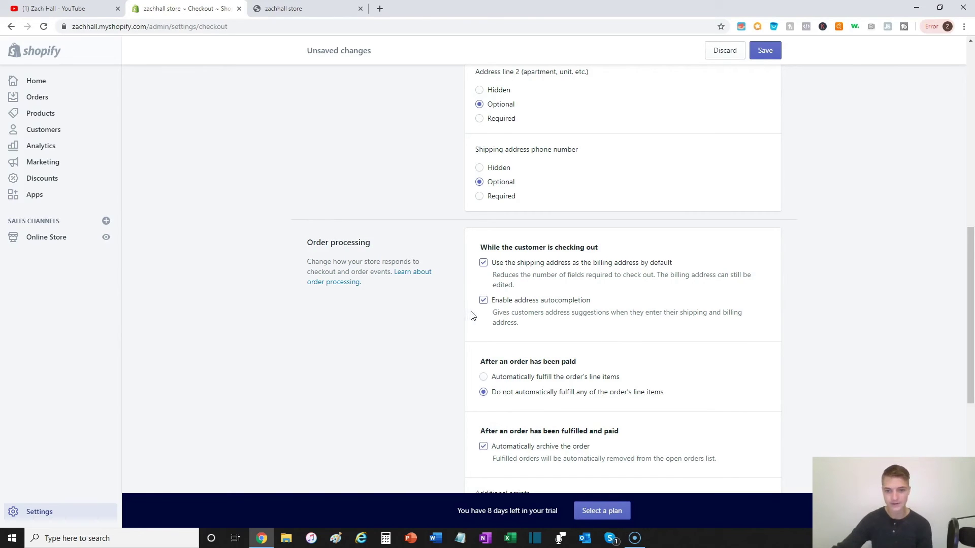
pyautogui.scroll(-4, 471, 316)
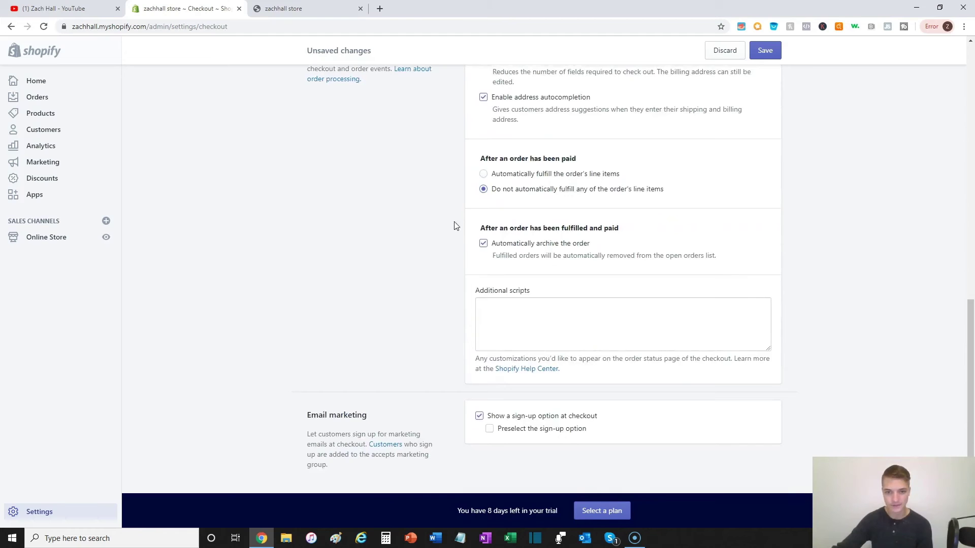
pyautogui.scroll(-1, 572, 226)
pyautogui.scroll(1, 544, 215)
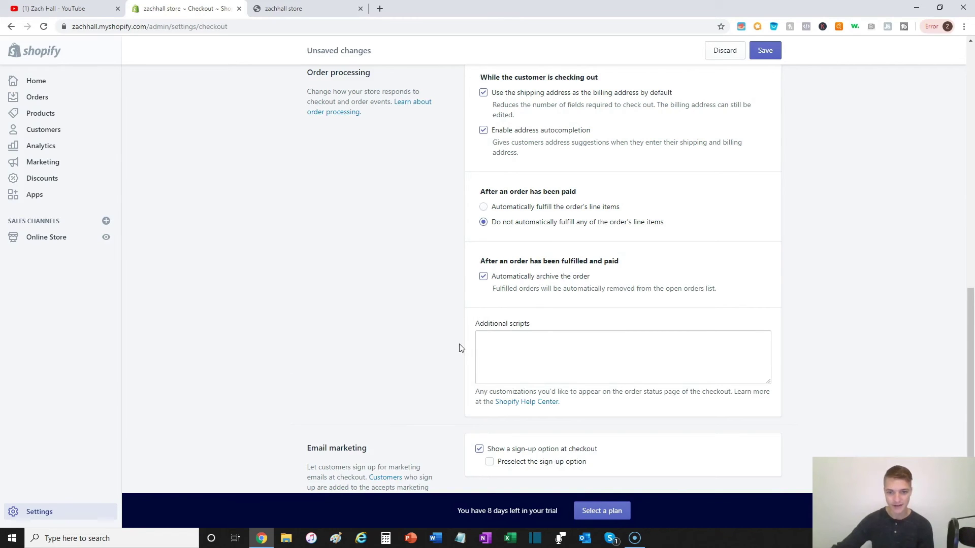
pyautogui.scroll(-3, 459, 345)
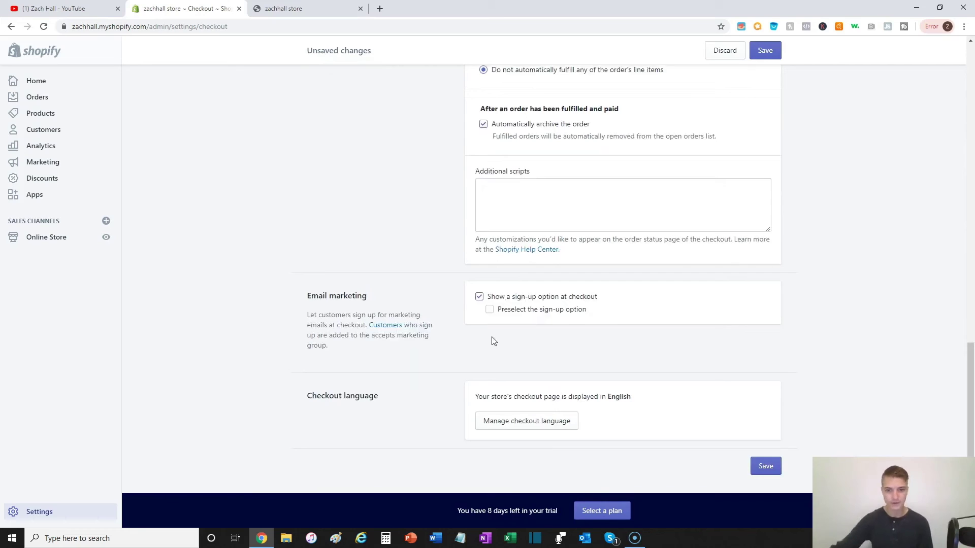
pyautogui.click(489, 310)
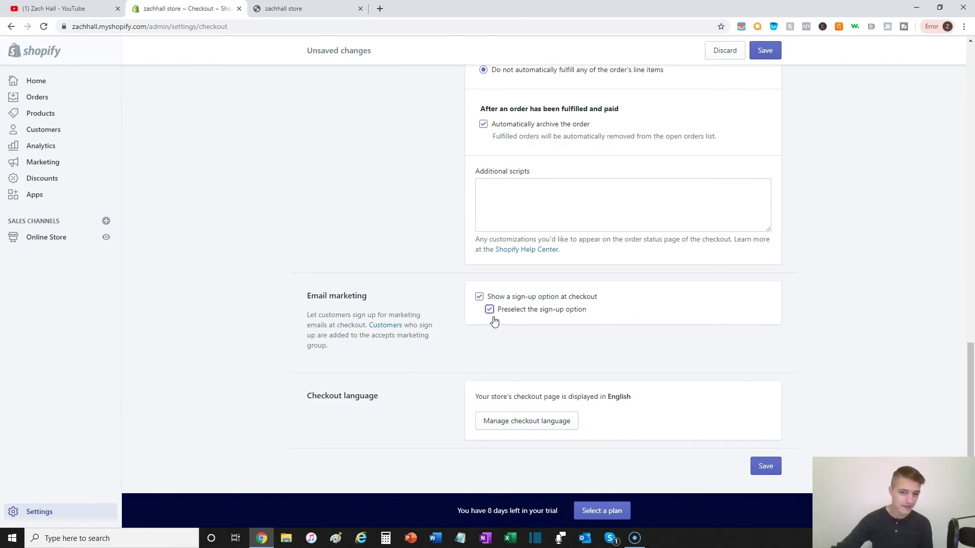
pyautogui.click(489, 309)
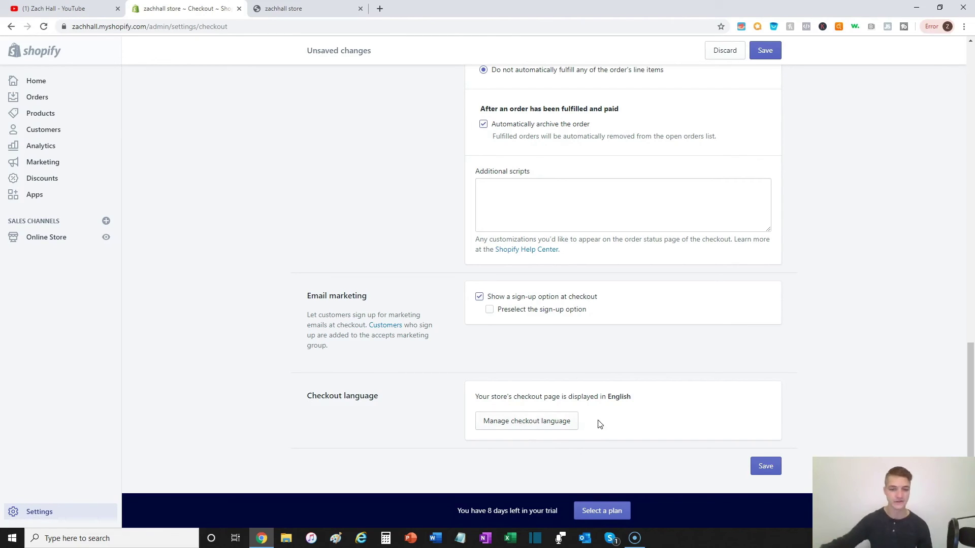
# Step: Go back to the Settings overview and open the Notifications page
pyautogui.click(57, 510)
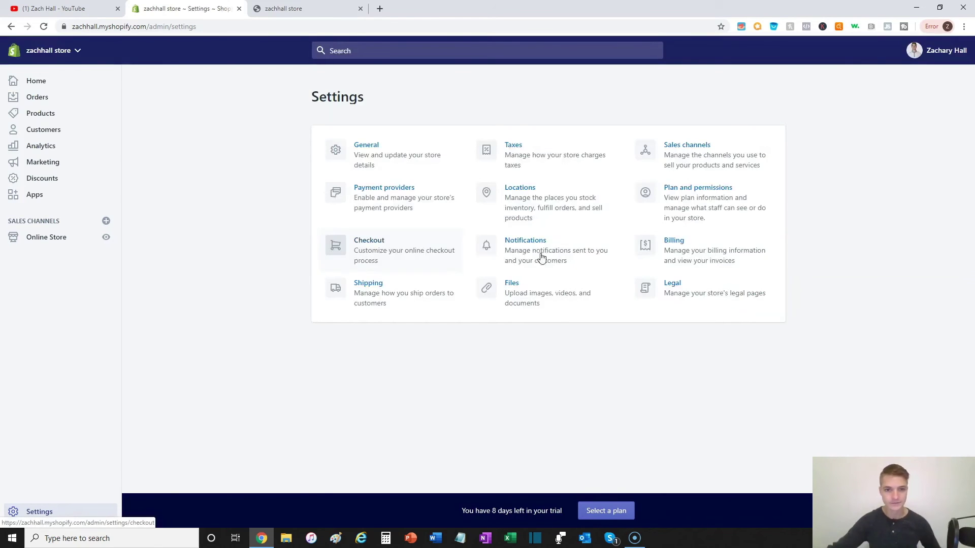
pyautogui.click(516, 254)
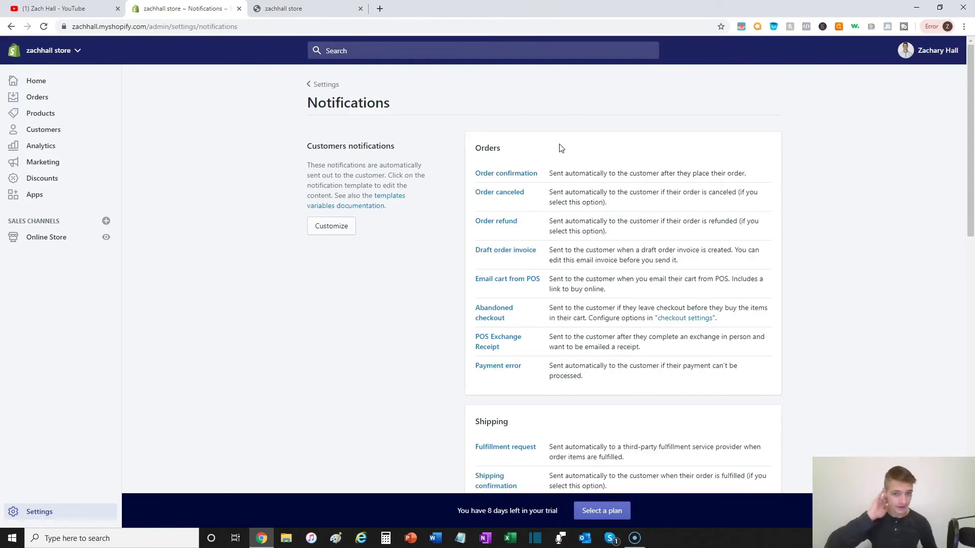
# Step: Add 'You can track your order status through 17track.net.' to the Order confirmation email body
pyautogui.click(507, 174)
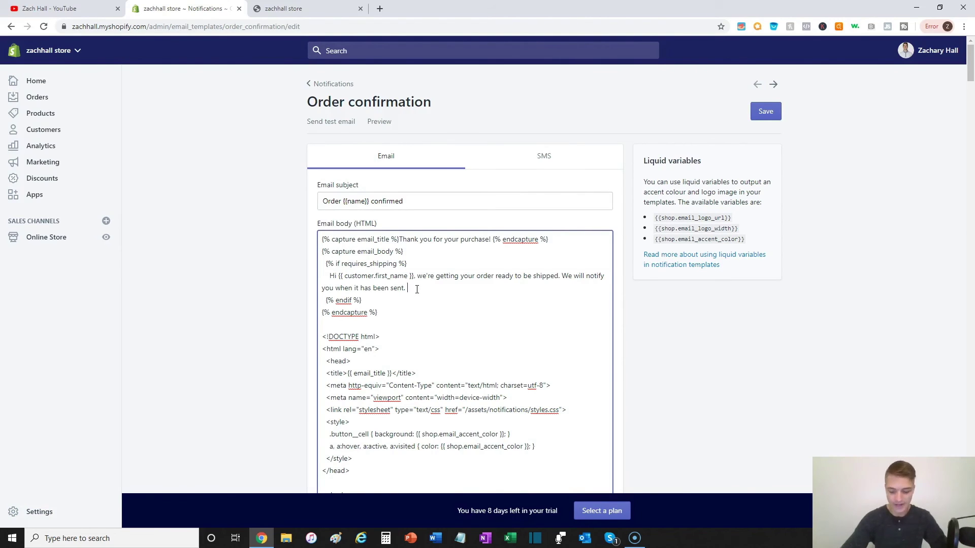
pyautogui.write('You')
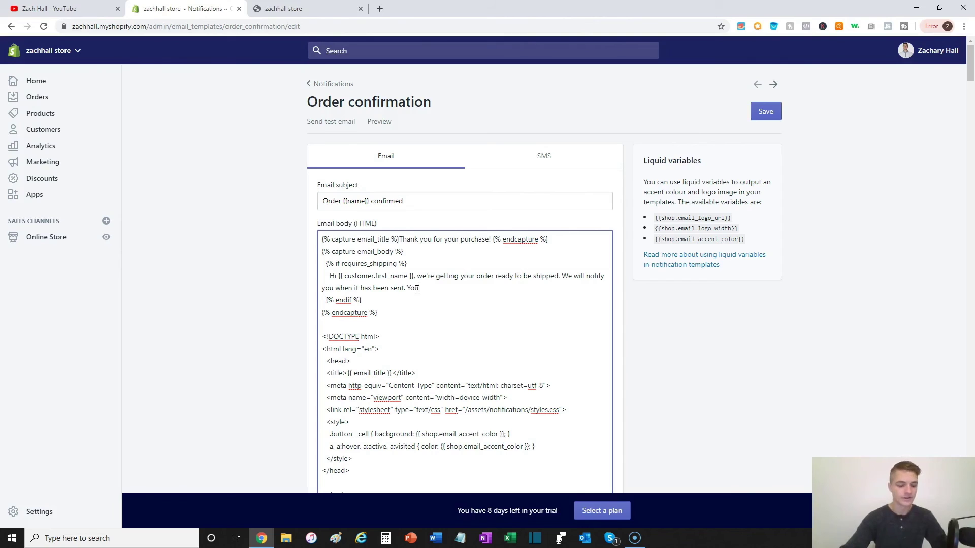
pyautogui.write(' can tra')
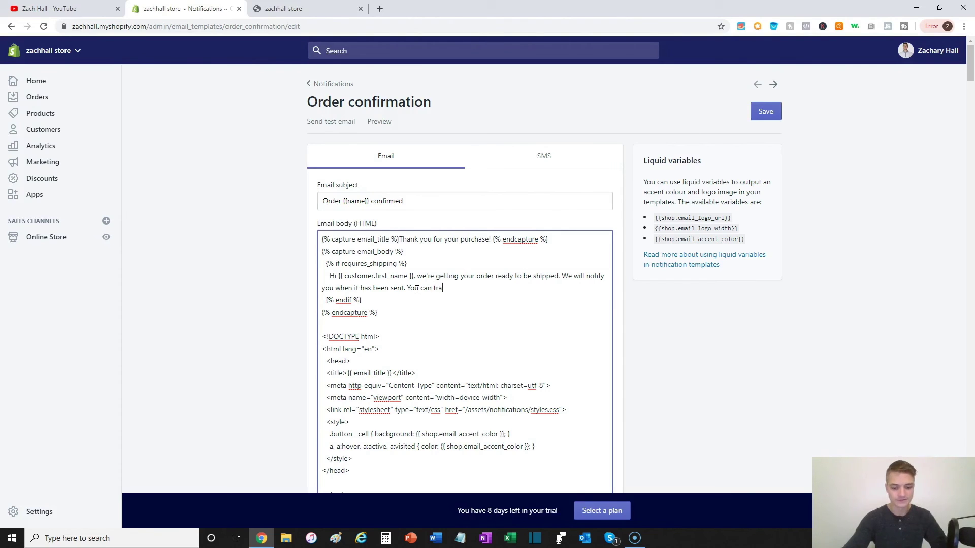
pyautogui.write('ck your order statu')
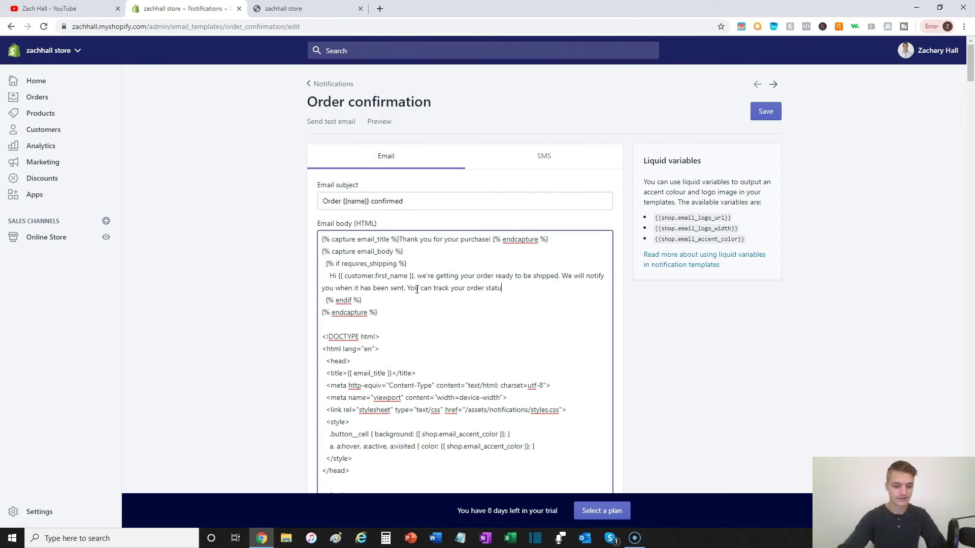
pyautogui.write('s thr')
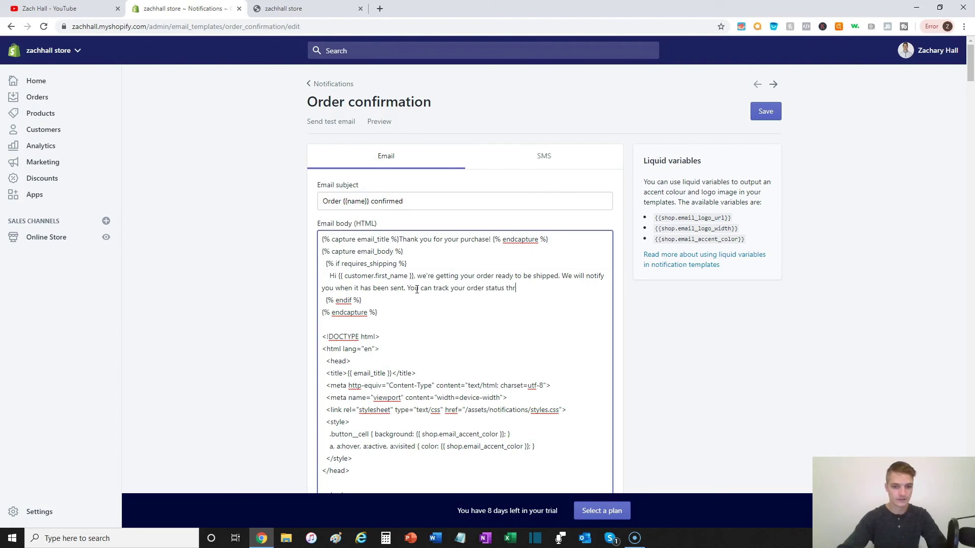
pyautogui.write('ough 17track.')
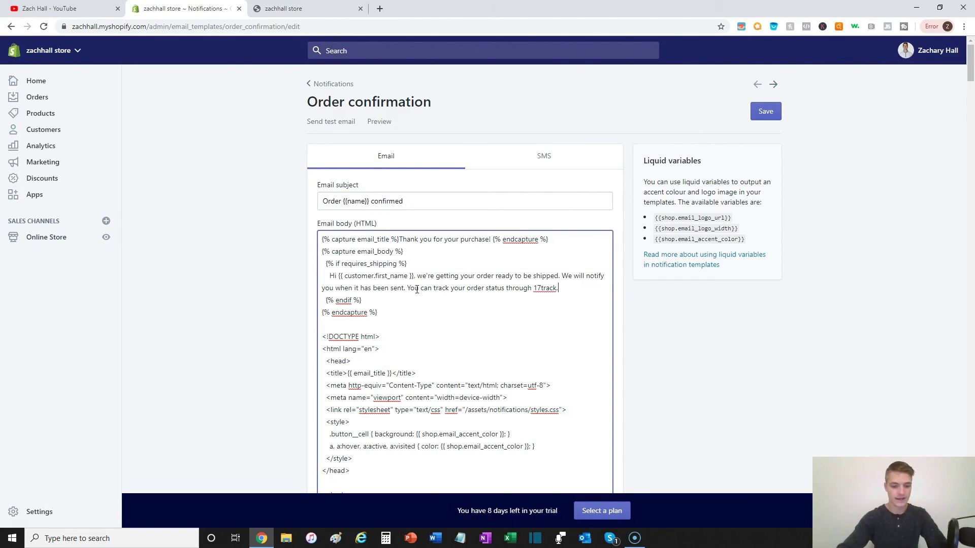
pyautogui.write('net.')
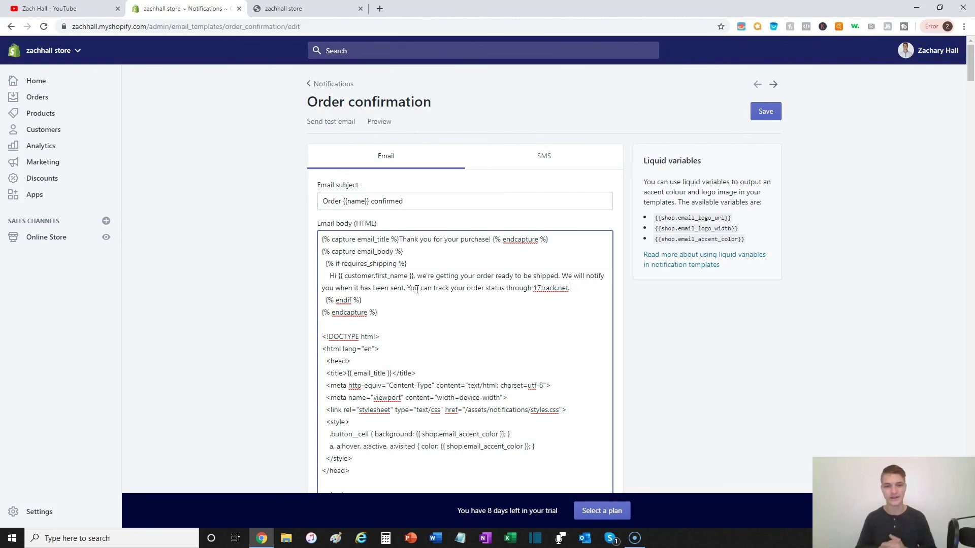
# Step: Check the Billing page, which shows no charges, credits or card, then return to Settings
pyautogui.click(322, 84)
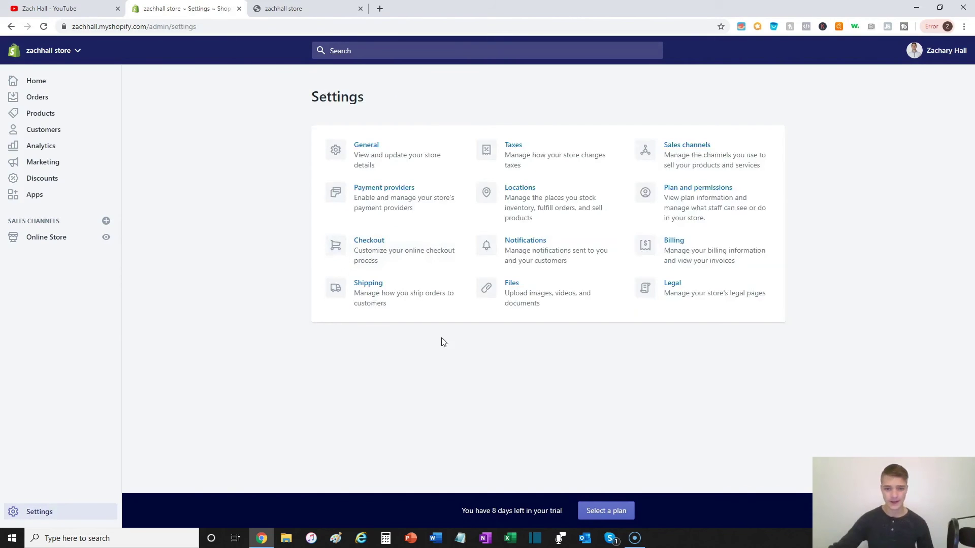
pyautogui.click(682, 254)
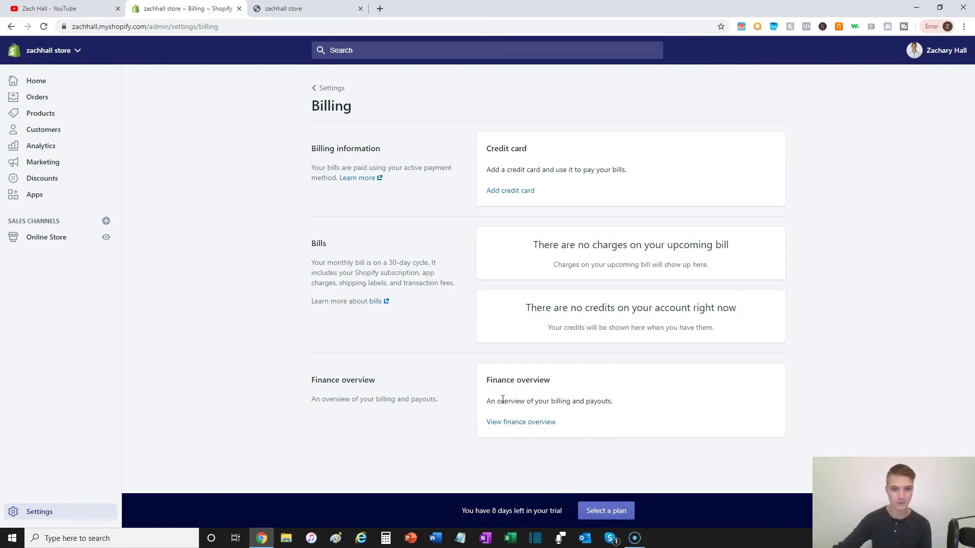
pyautogui.click(327, 88)
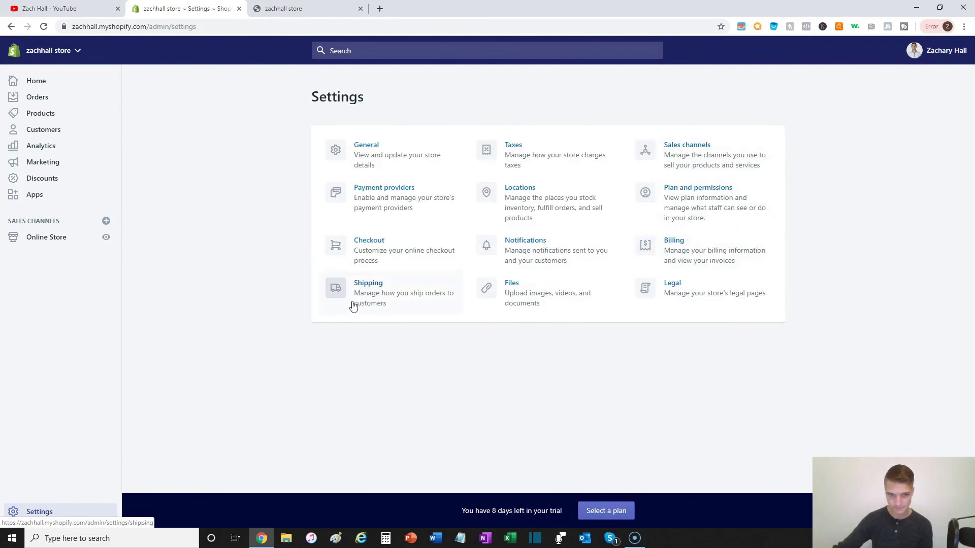
# Step: Open Shipping settings and manage the General profile's rates
pyautogui.click(372, 304)
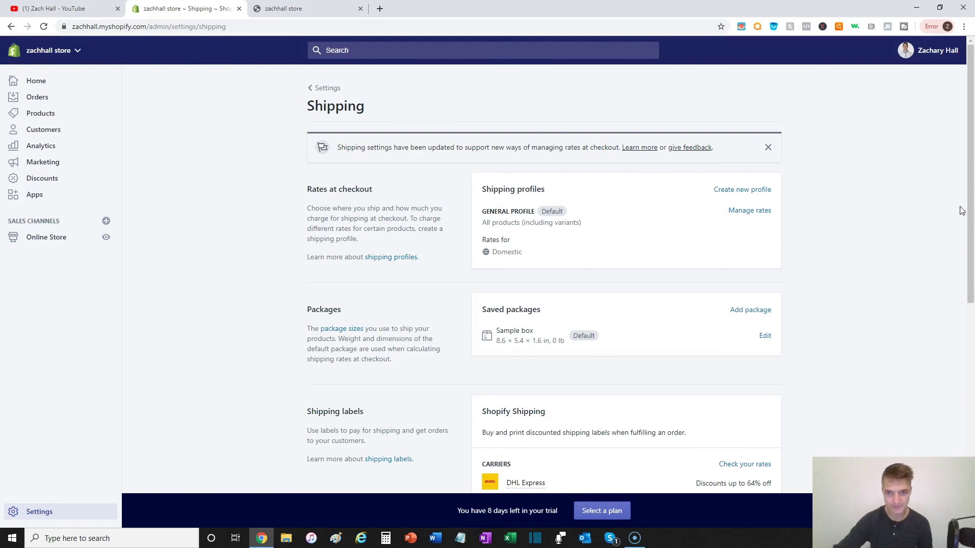
pyautogui.click(756, 211)
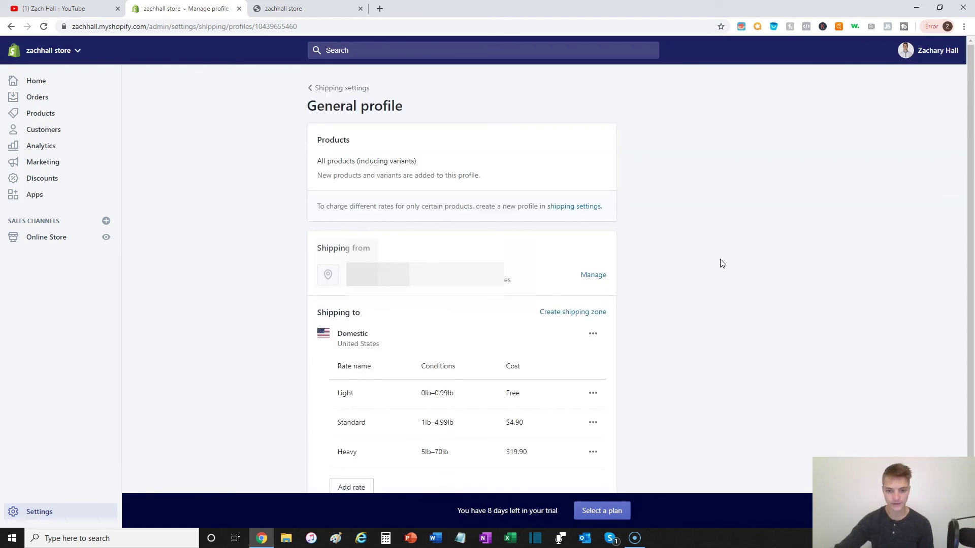
# Step: Create a shipping zone named 'Main Shipping Zone' covering Rest of world
pyautogui.click(585, 314)
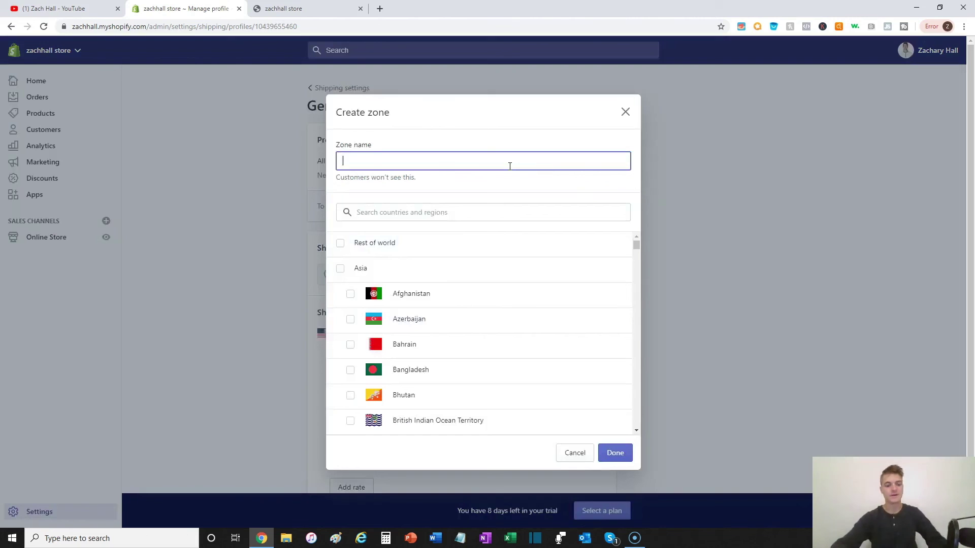
pyautogui.write('Main Sh')
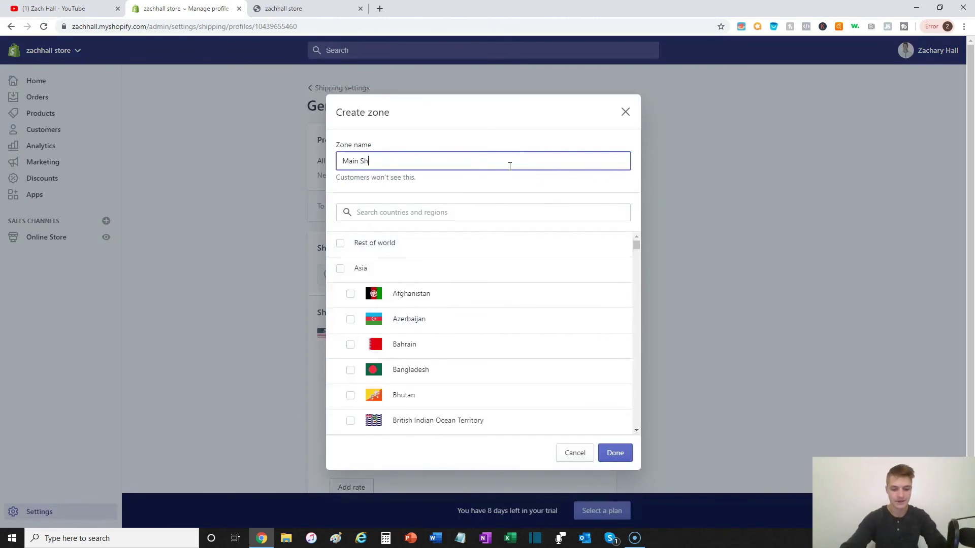
pyautogui.write('ipping Zone')
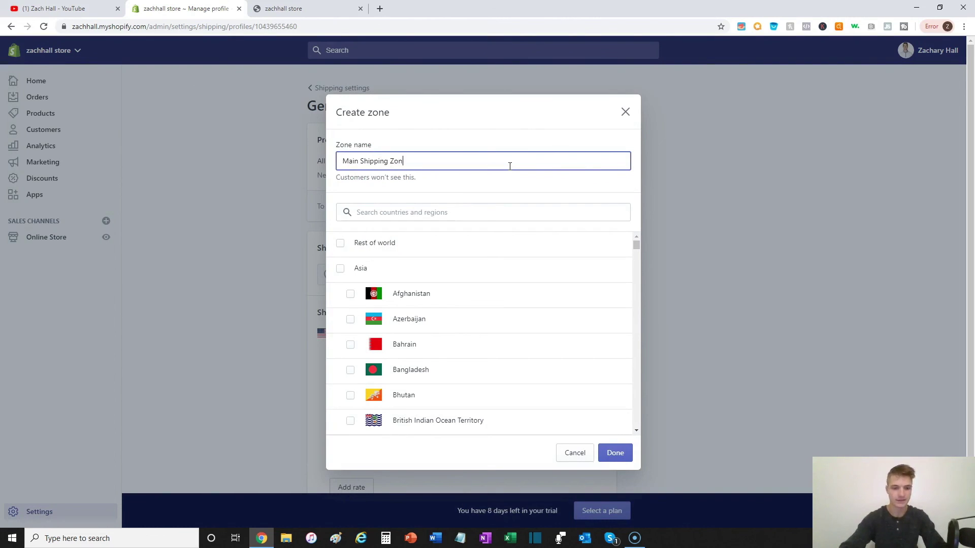
pyautogui.click(504, 196)
pyautogui.click(334, 243)
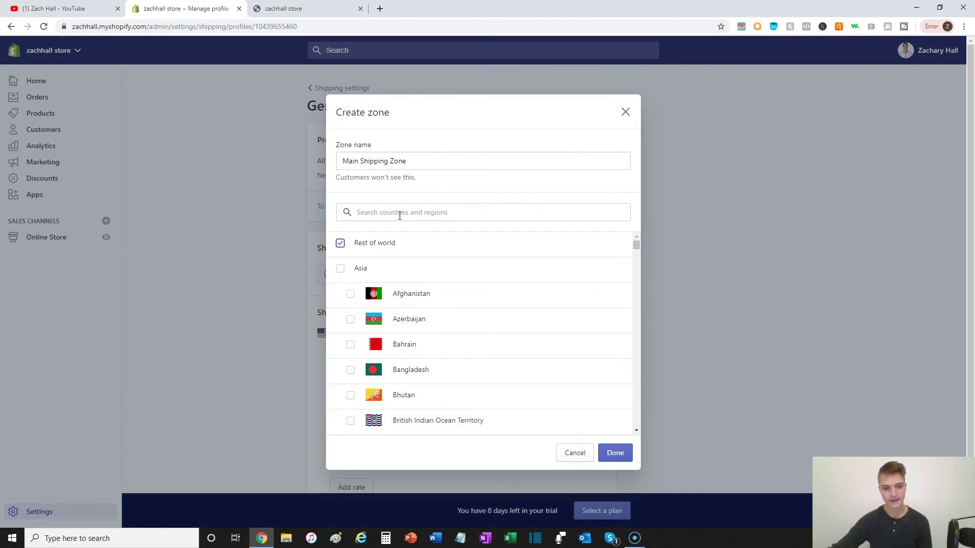
pyautogui.press('Escape')
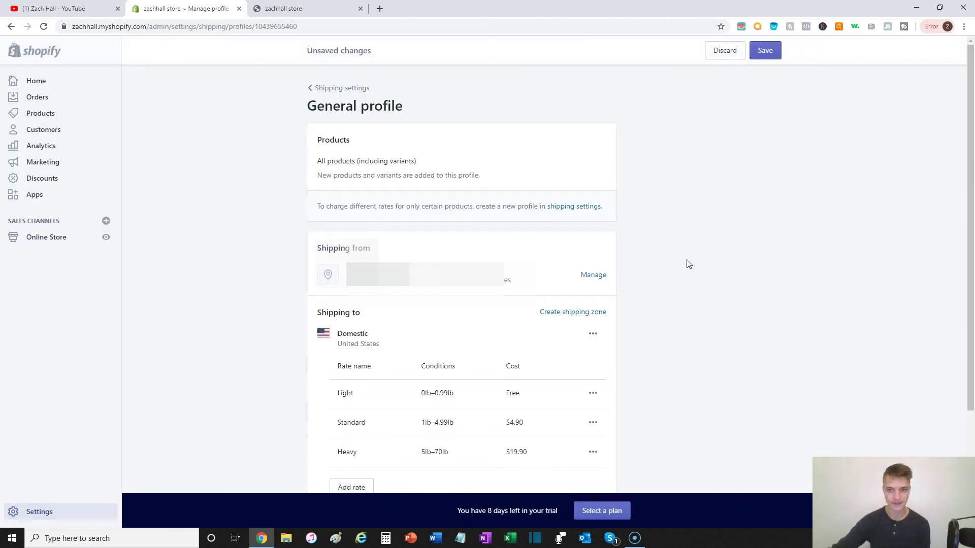
pyautogui.scroll(-3, 689, 264)
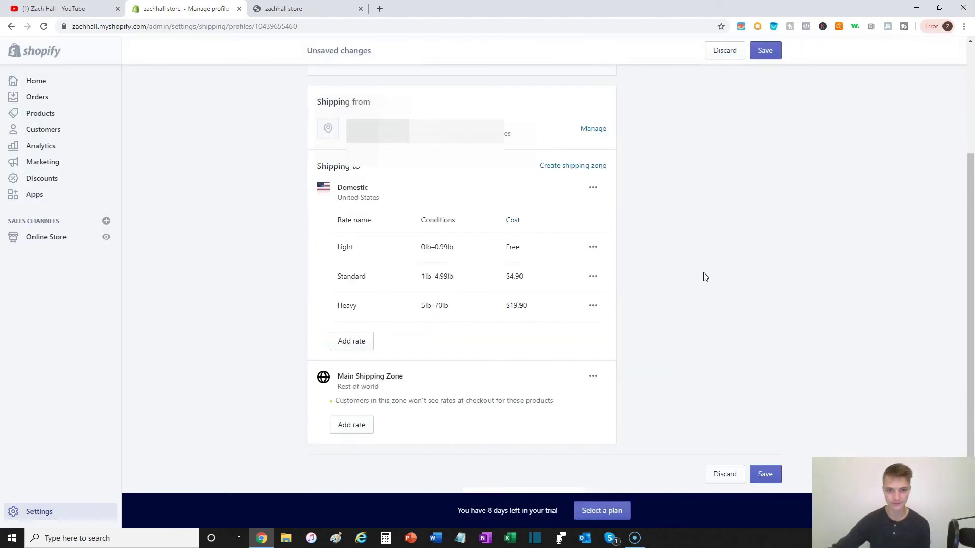
# Step: Add a 'Shipping & Handling' rate costing $5.99 to Main Shipping Zone
pyautogui.click(359, 428)
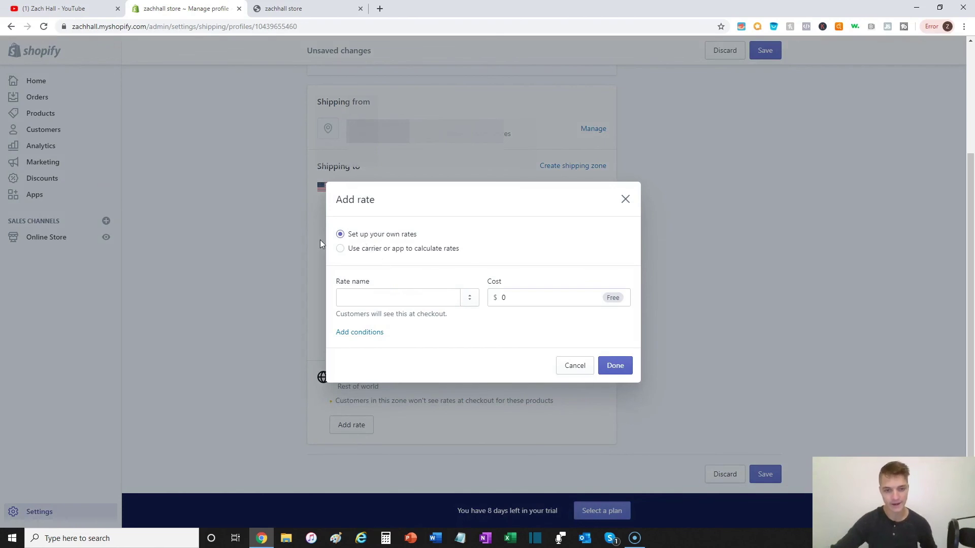
pyautogui.click(400, 303)
pyautogui.write('Shipping H')
pyautogui.press('BackSpace')
pyautogui.write('& Handling')
pyautogui.click(536, 297)
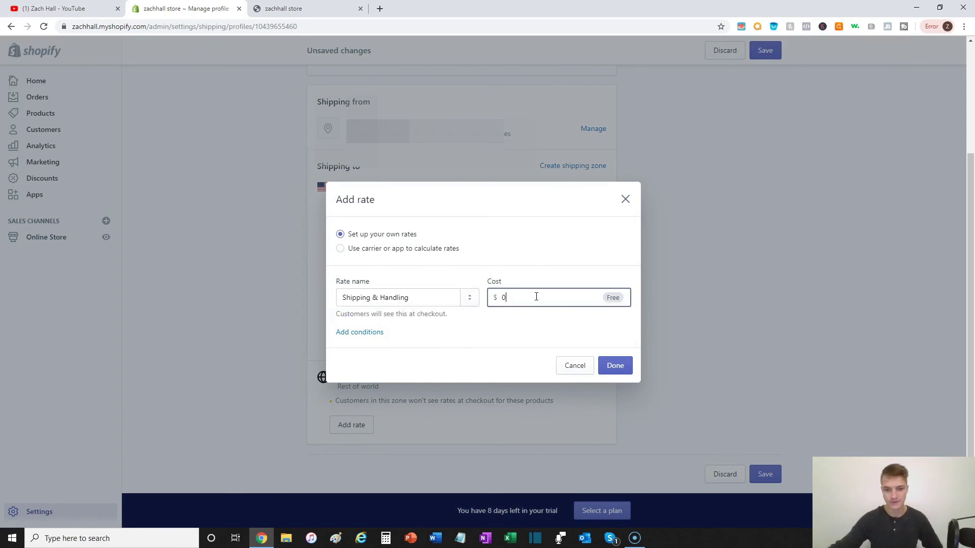
pyautogui.write('5.99')
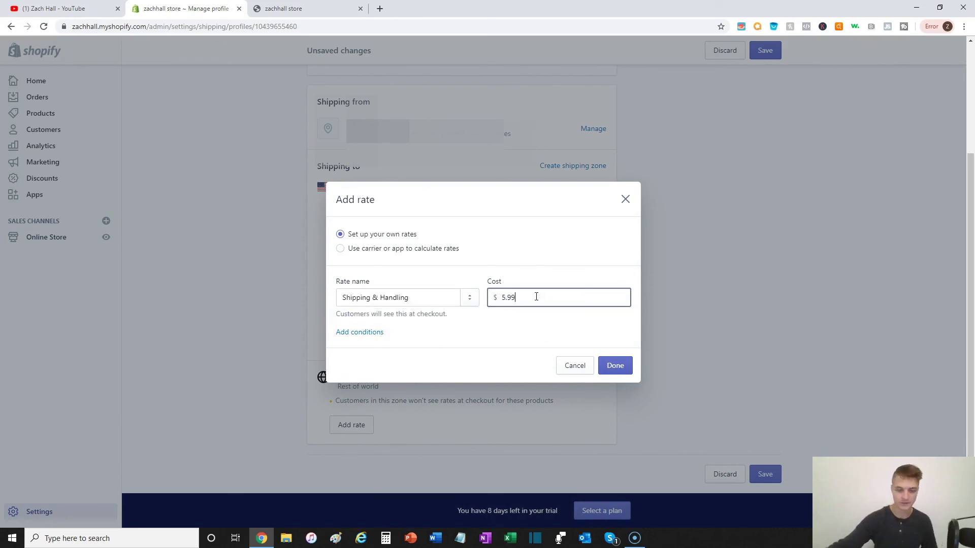
pyautogui.click(615, 367)
pyautogui.scroll(-1, 507, 392)
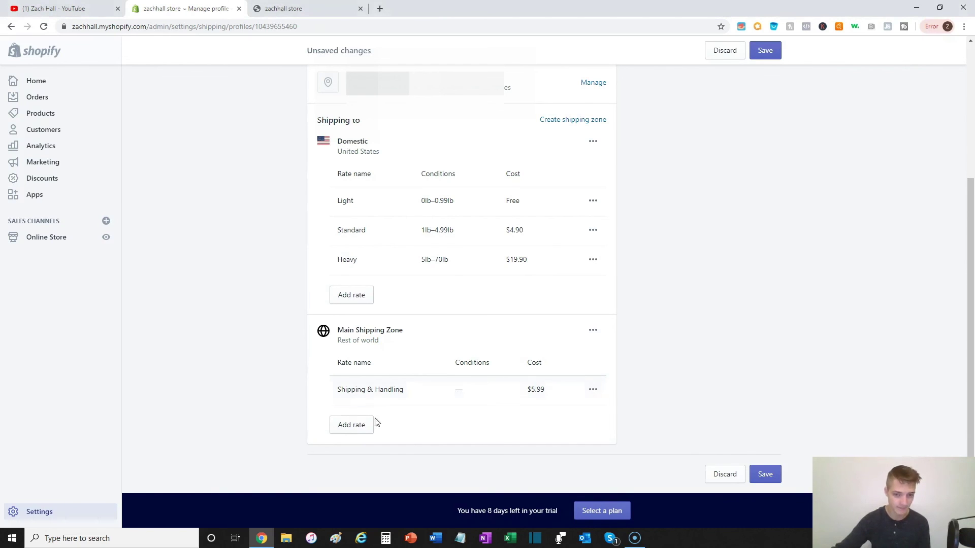
# Step: Add a 'Priority Insured Shipping & Handling' rate costing $9.99 to Main Shipping Zone
pyautogui.click(349, 423)
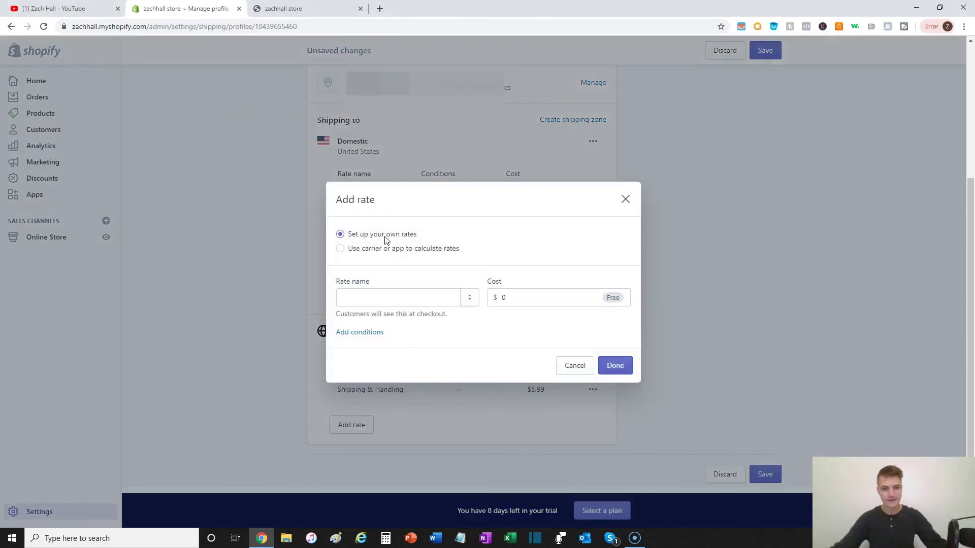
pyautogui.click(396, 302)
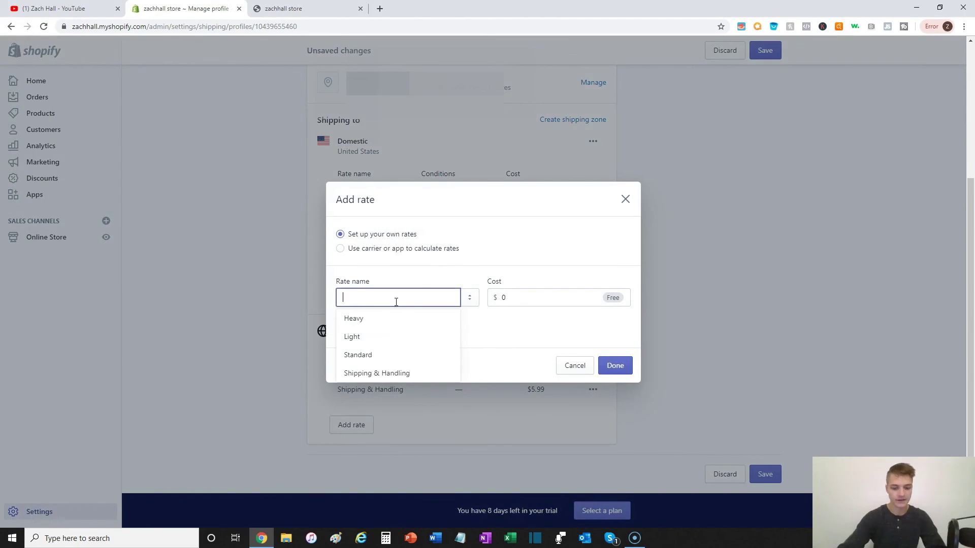
pyautogui.write('Prioi')
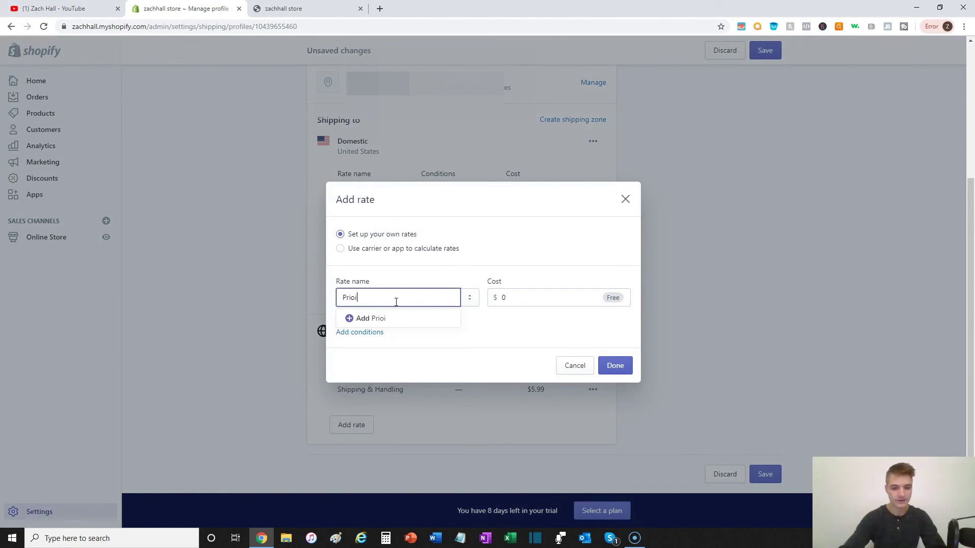
pyautogui.press('BackSpace')
pyautogui.write('rity Insured Shipping')
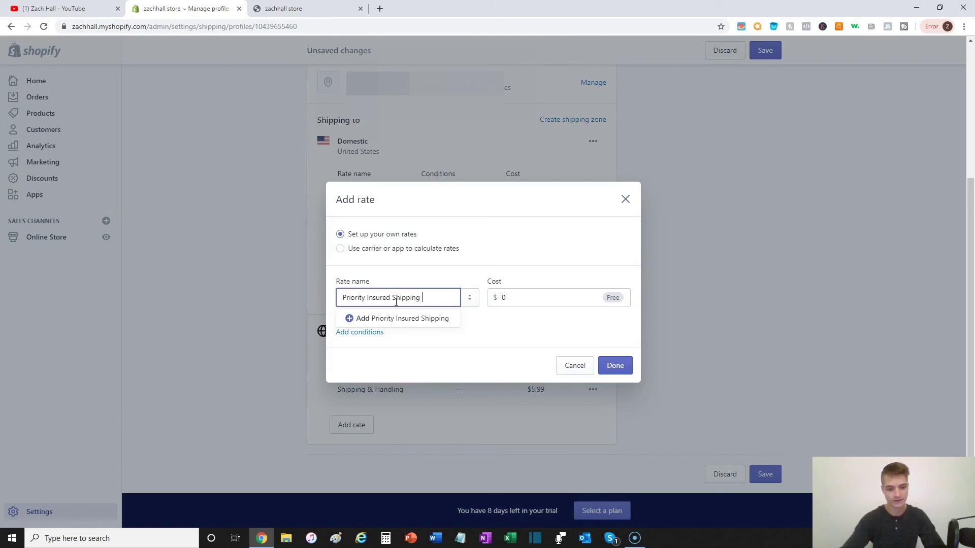
pyautogui.write(' & Handling')
pyautogui.press('Tab')
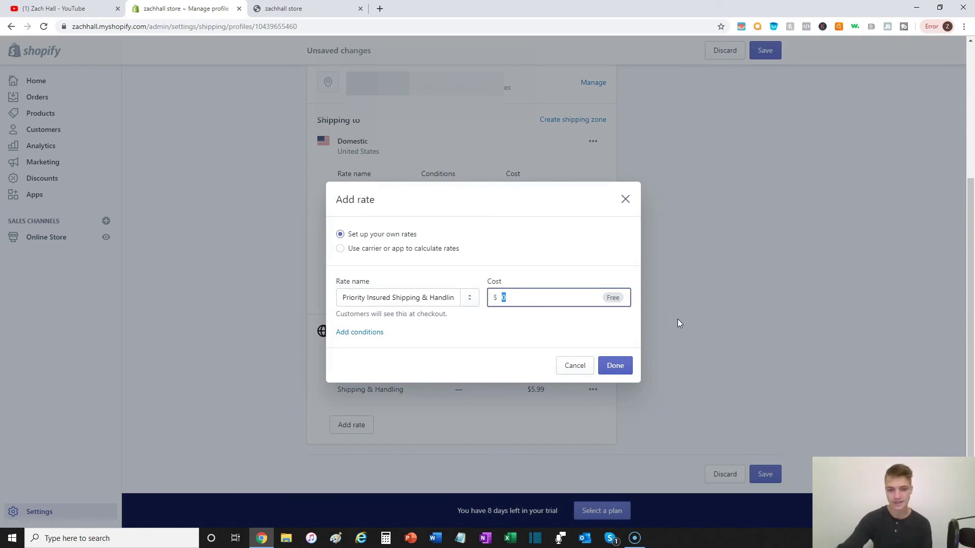
pyautogui.write('9.99')
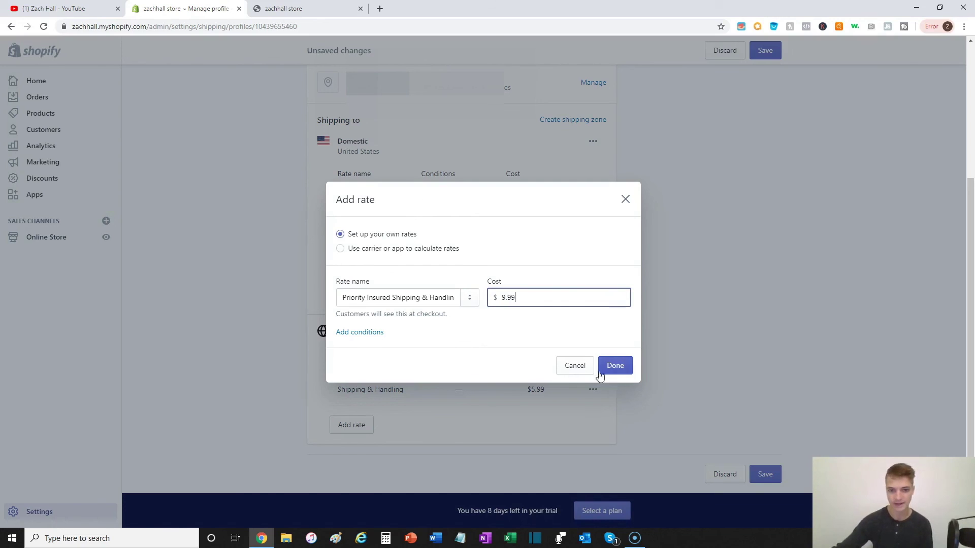
pyautogui.click(571, 324)
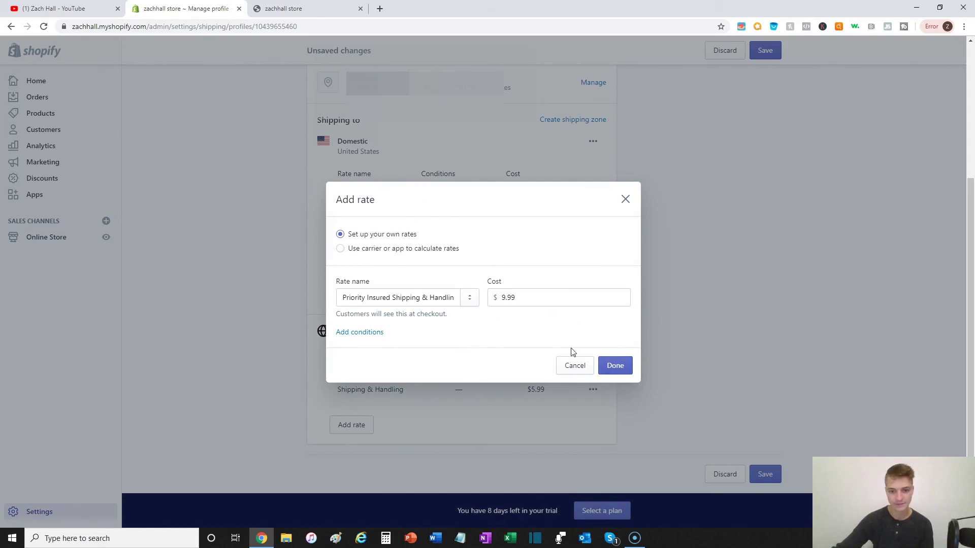
pyautogui.click(627, 373)
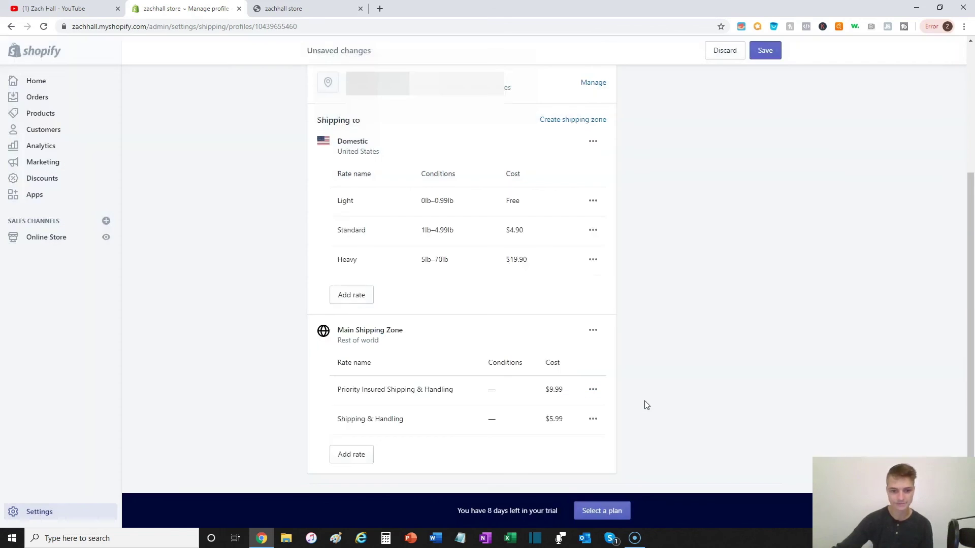
# Step: Start a new rate in Main Shipping Zone named 'Free Shipping'
pyautogui.click(355, 453)
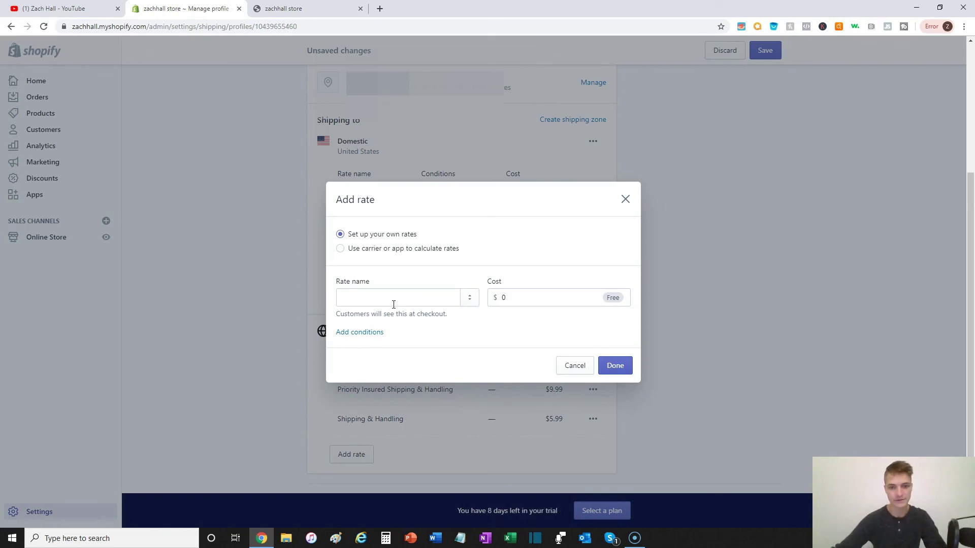
pyautogui.press('Escape')
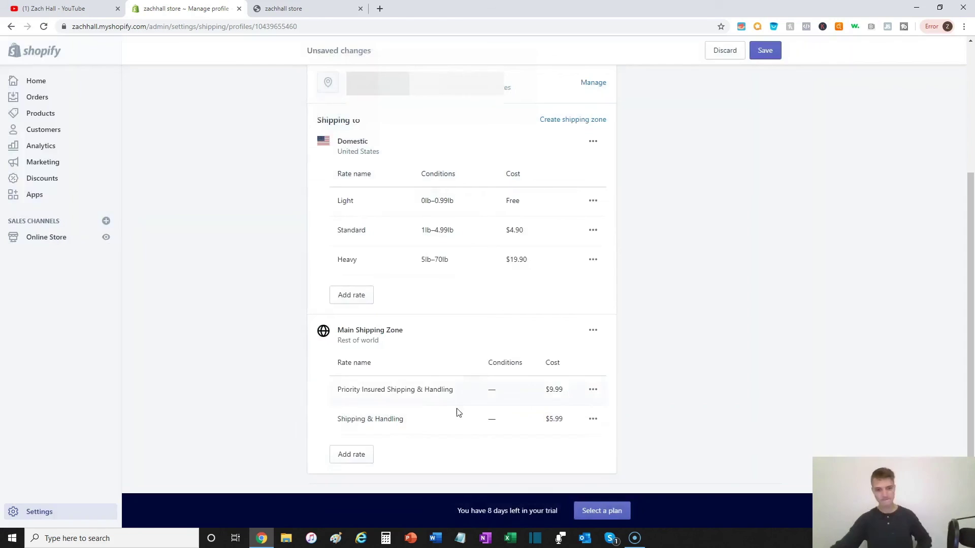
pyautogui.click(364, 453)
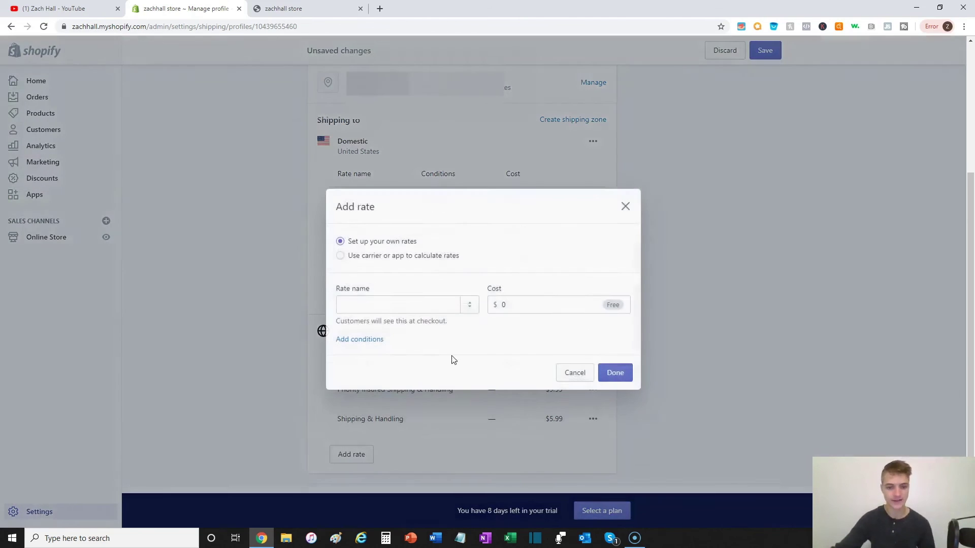
pyautogui.click(425, 297)
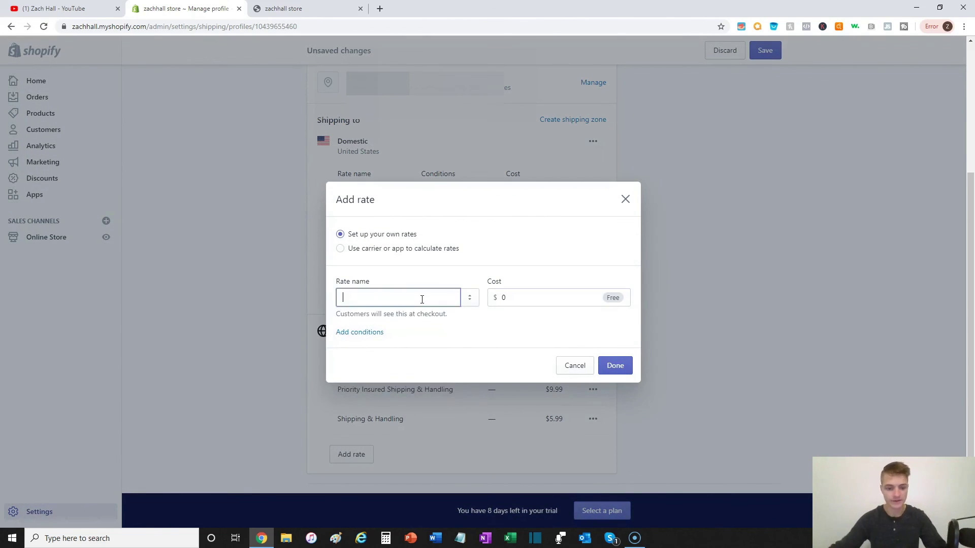
pyautogui.write('Free F\\')
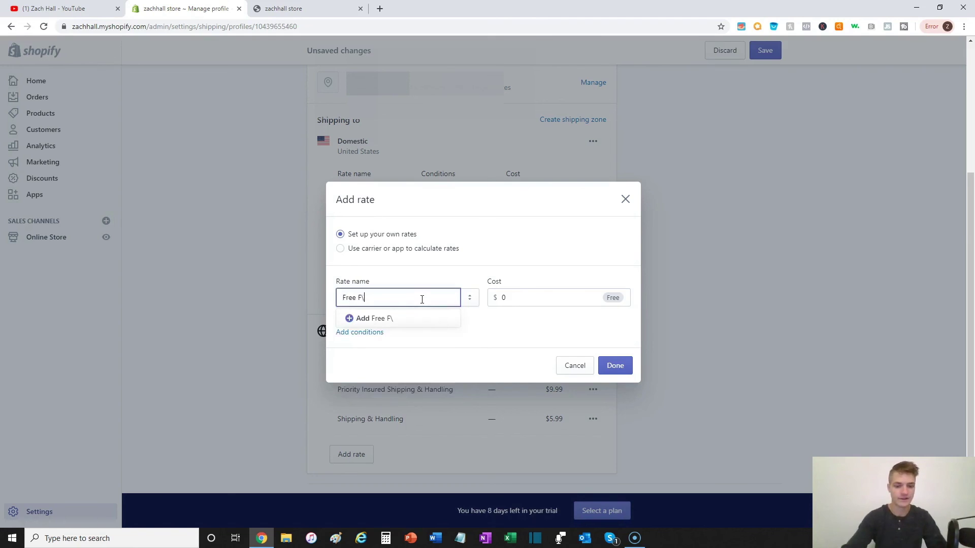
pyautogui.press('BackSpace')
pyautogui.write('Shipping')
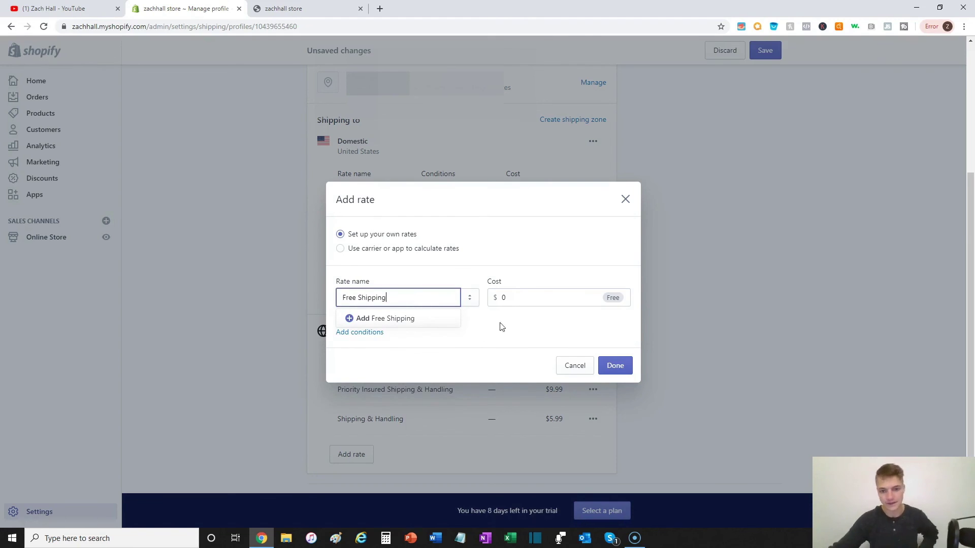
pyautogui.click(566, 342)
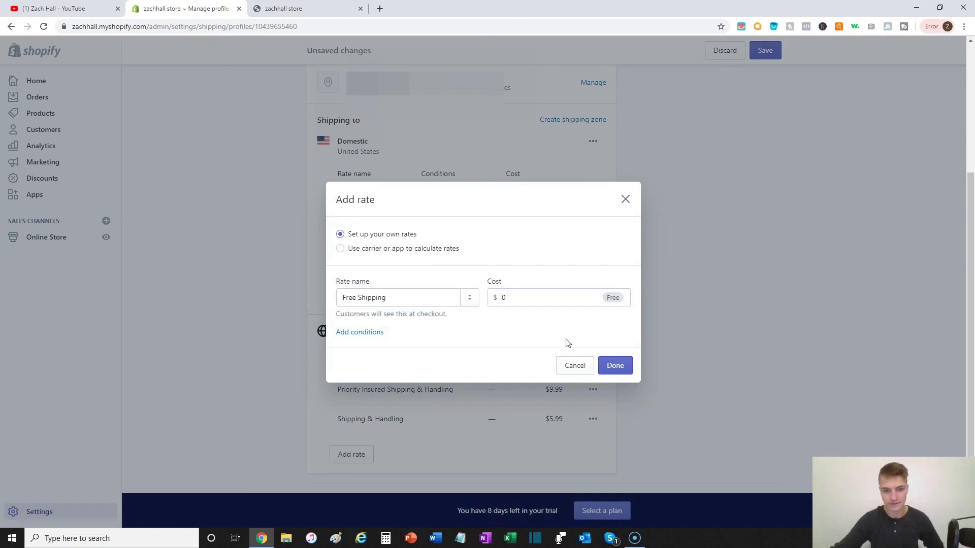
# Step: Limit Free Shipping to orders of $75.00 and up, add it, and save the profile
pyautogui.click(359, 335)
pyautogui.click(377, 334)
pyautogui.click(431, 361)
pyautogui.write('75')
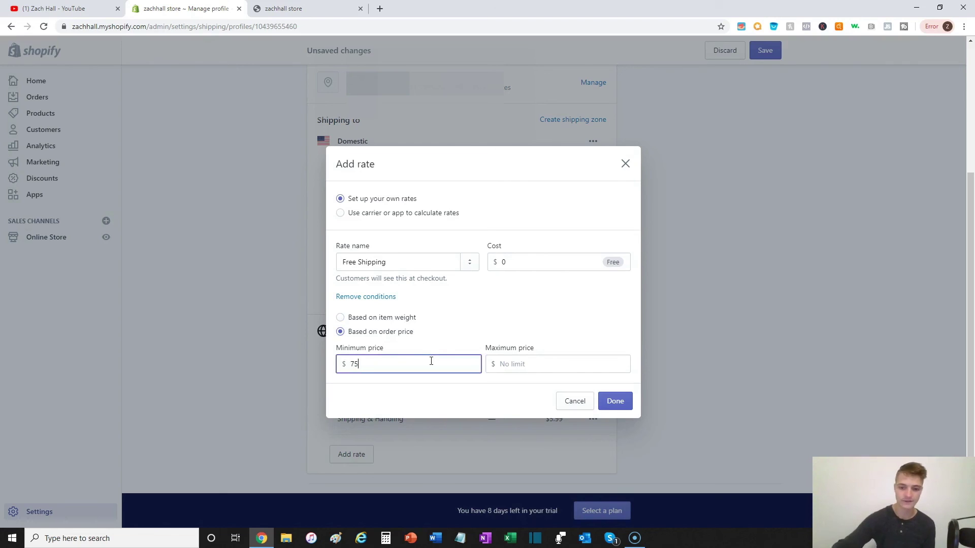
pyautogui.click(472, 376)
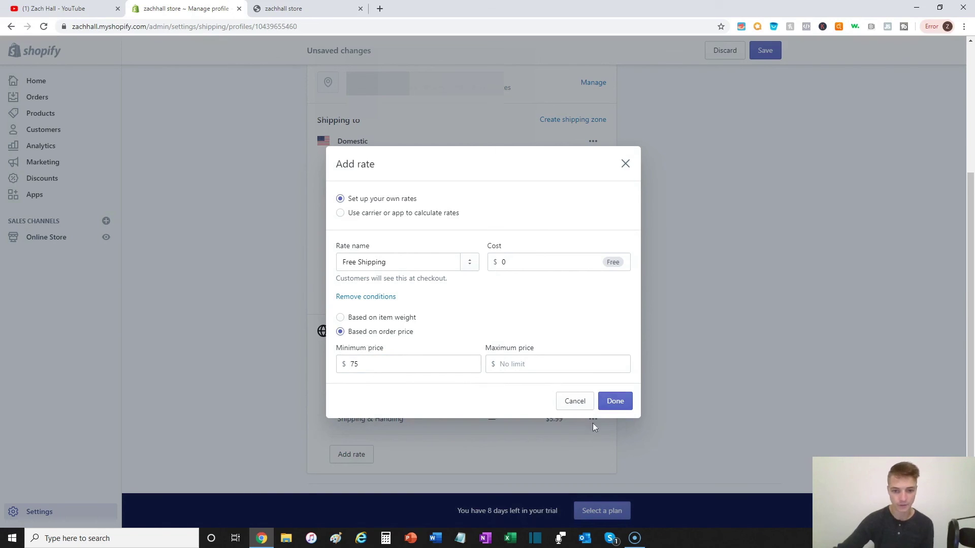
pyautogui.click(616, 404)
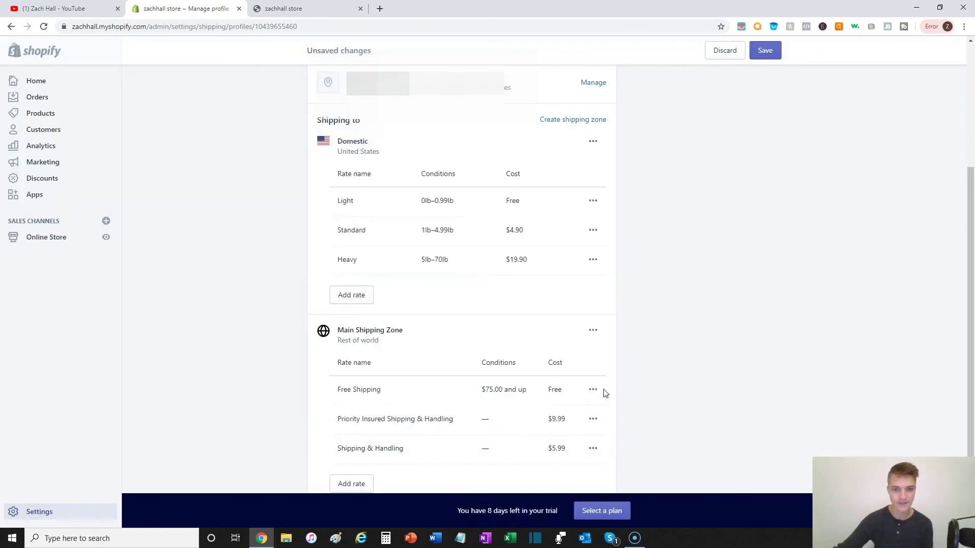
pyautogui.click(769, 57)
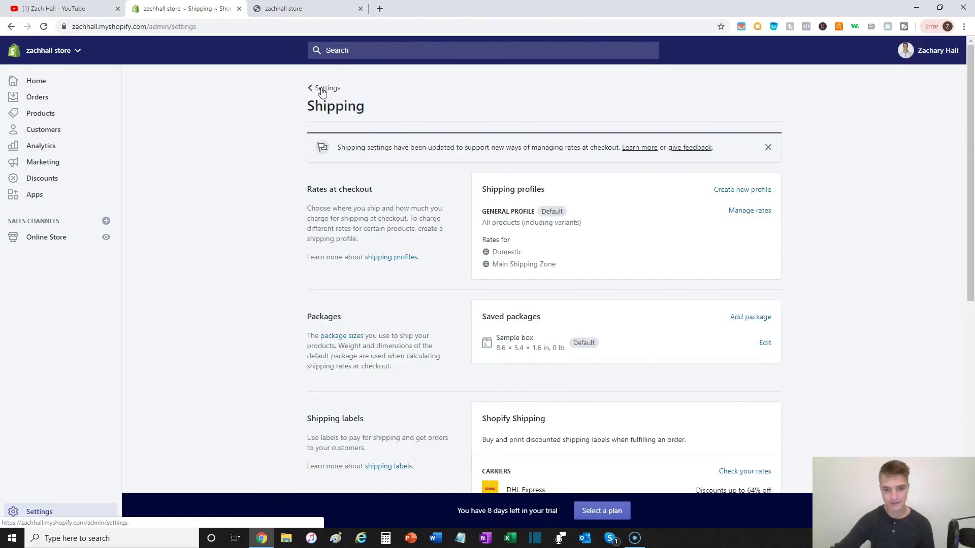
# Step: Return from the Shipping page to the Settings overview
pyautogui.click(321, 90)
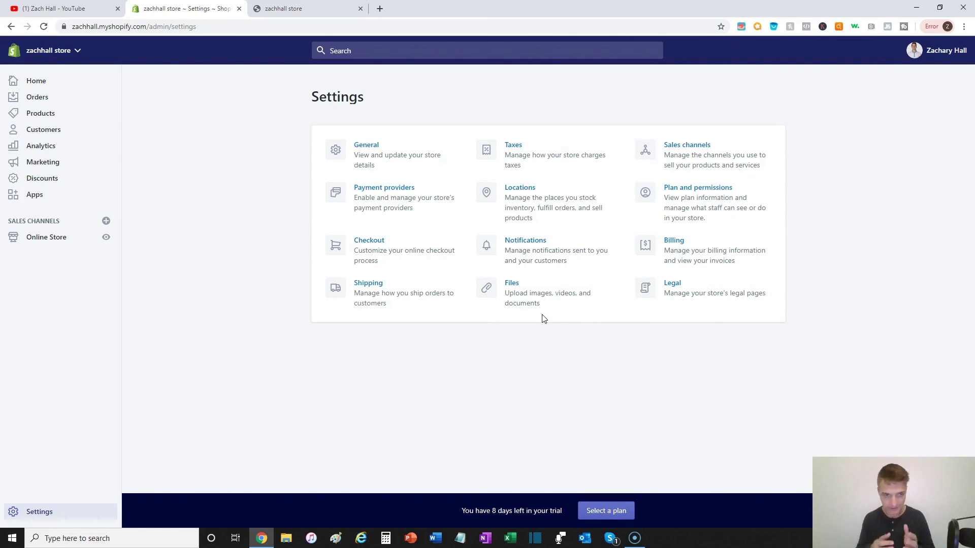
# Step: Open Legal settings and review the empty Refund, Privacy, Terms of service and Shipping policy editors
pyautogui.click(674, 305)
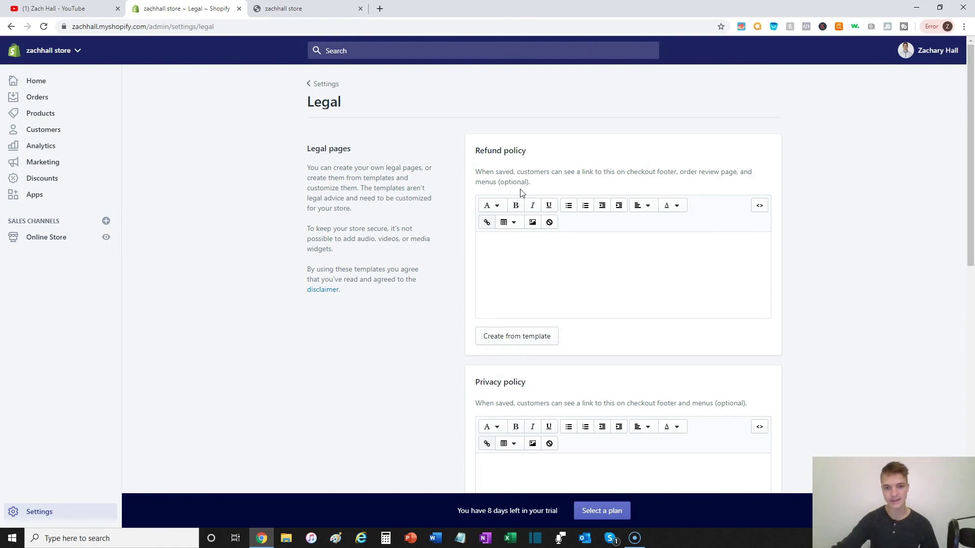
pyautogui.scroll(-2, 545, 157)
pyautogui.scroll(2, 545, 157)
pyautogui.scroll(-2, 544, 157)
pyautogui.scroll(-2, 507, 310)
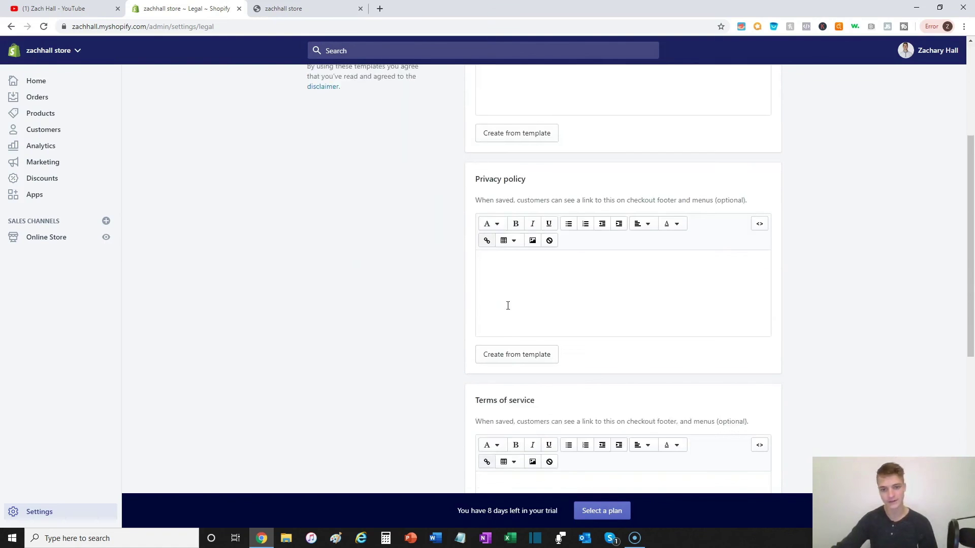
pyautogui.scroll(-1, 516, 380)
pyautogui.scroll(-4, 545, 72)
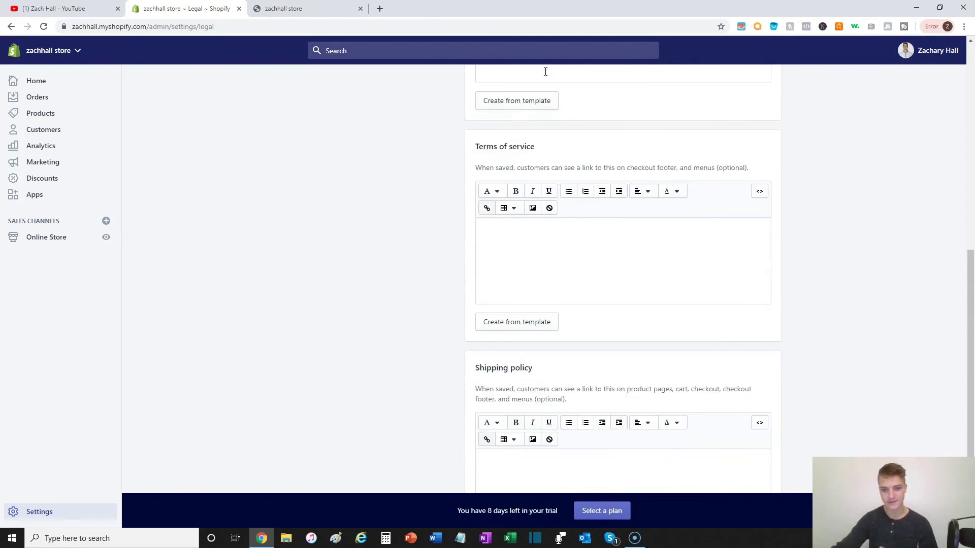
pyautogui.scroll(9, 472, 310)
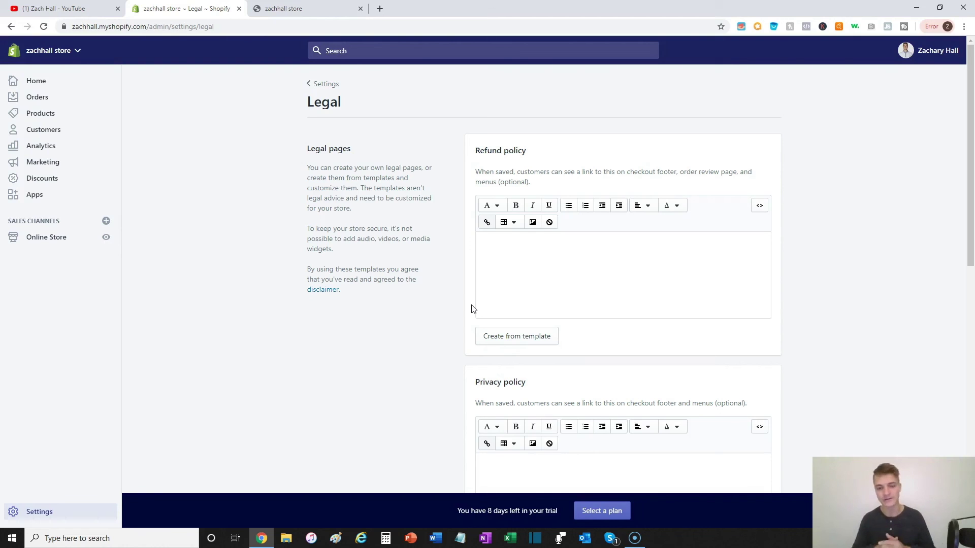
pyautogui.scroll(-6, 471, 311)
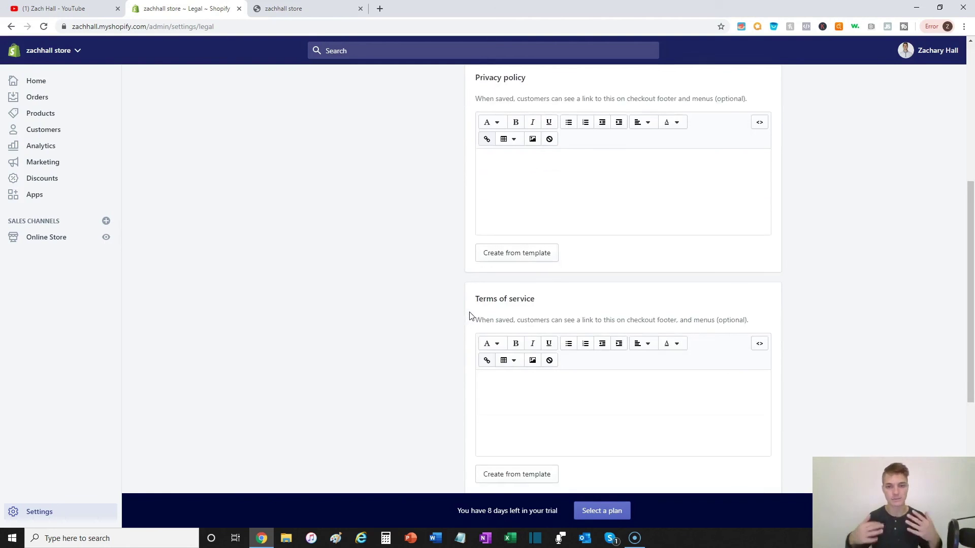
pyautogui.scroll(6, 509, 313)
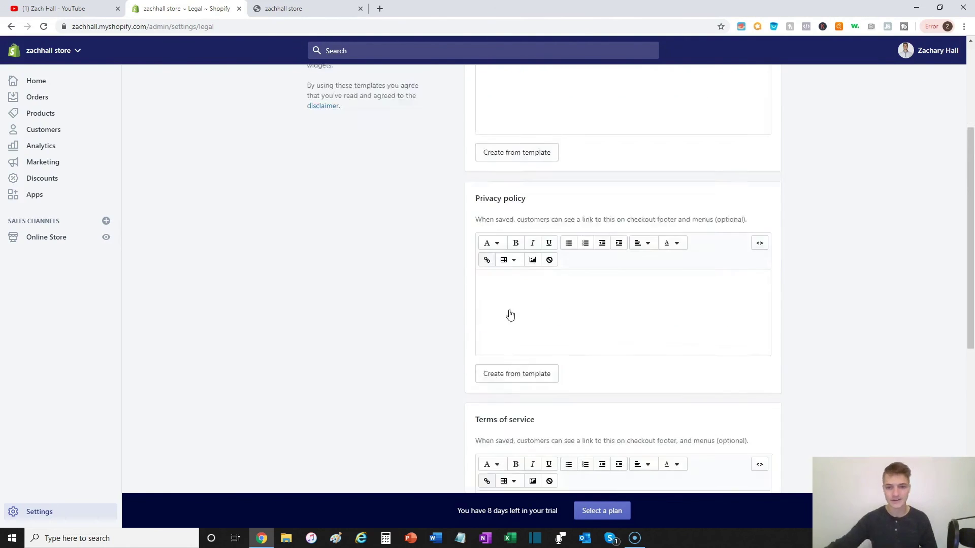
# Step: Fill the Refund, Privacy and Terms of service policies with Shopify's template text
pyautogui.click(513, 336)
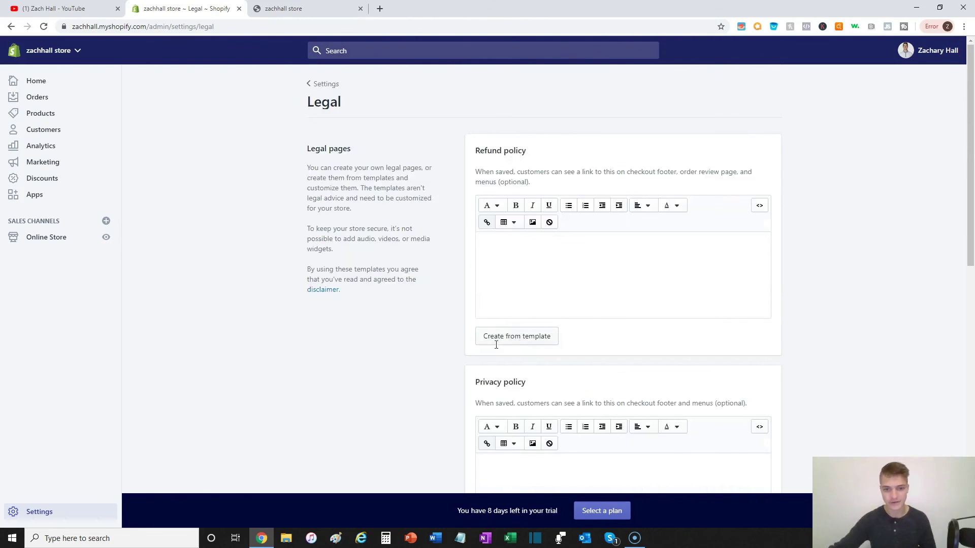
pyautogui.scroll(-7, 462, 345)
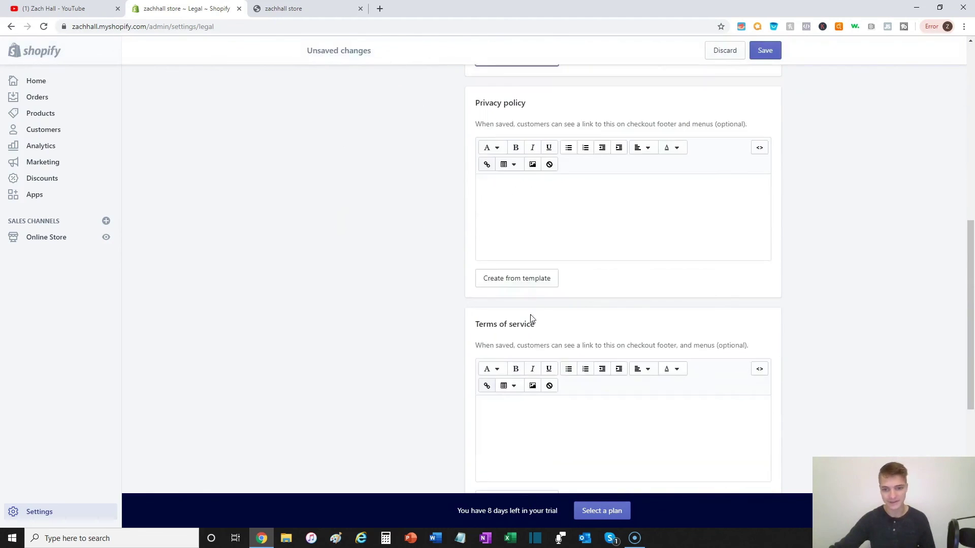
pyautogui.click(537, 282)
pyautogui.scroll(-7, 451, 317)
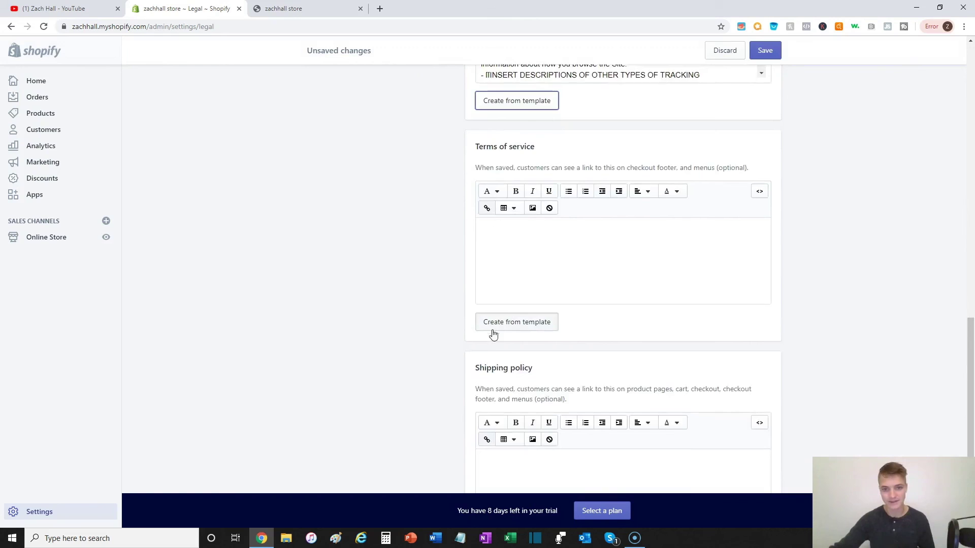
pyautogui.click(490, 325)
pyautogui.scroll(-3, 495, 424)
# Step: Leave the Shipping policy empty and save the Legal page
pyautogui.click(525, 388)
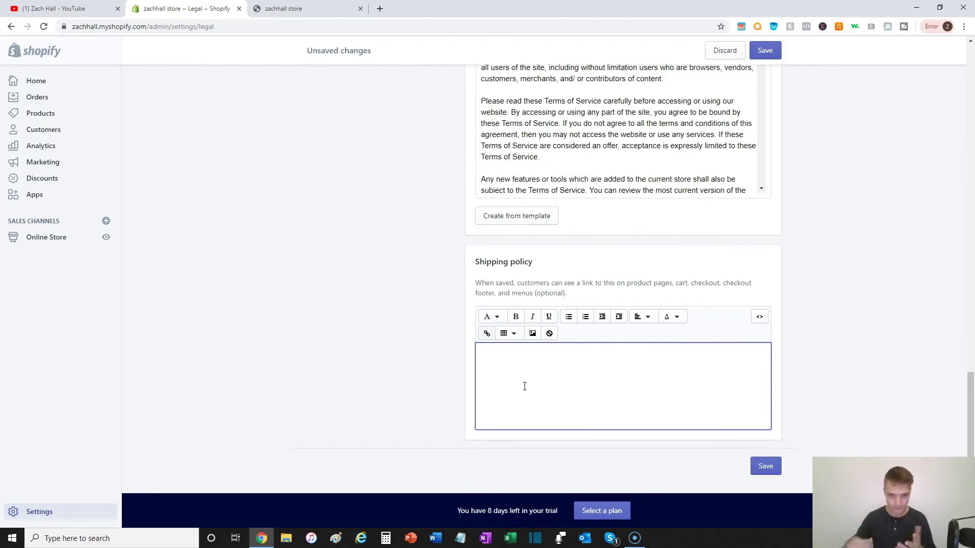
pyautogui.click(454, 359)
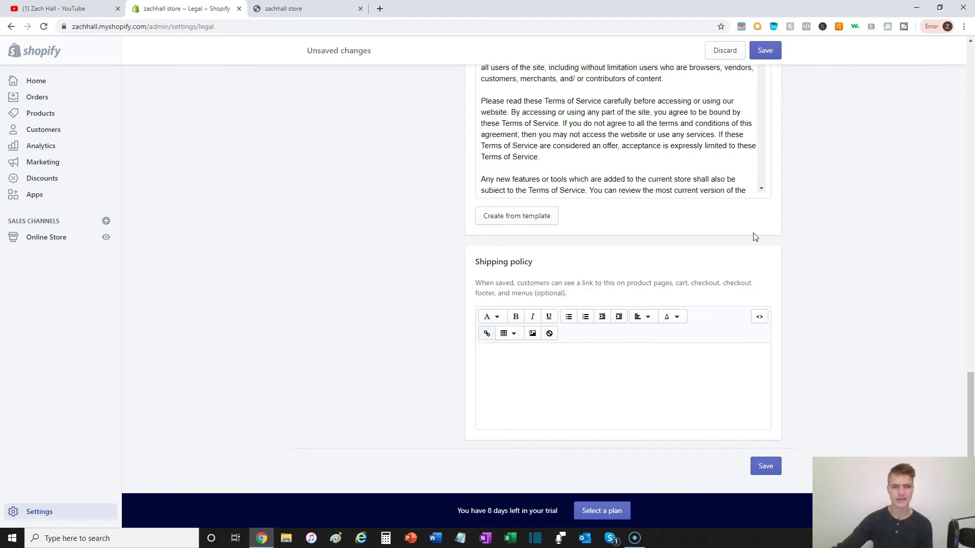
pyautogui.scroll(4, 790, 230)
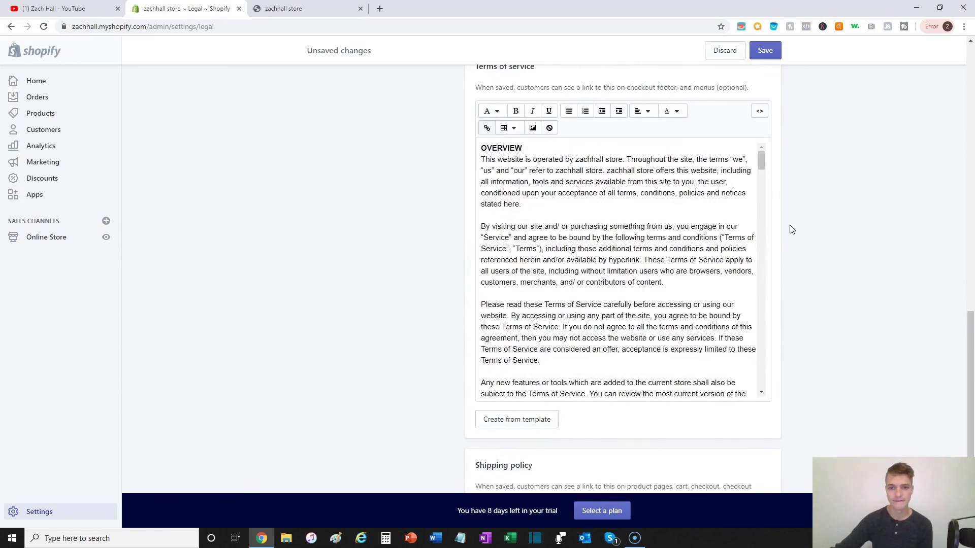
pyautogui.scroll(2, 473, 287)
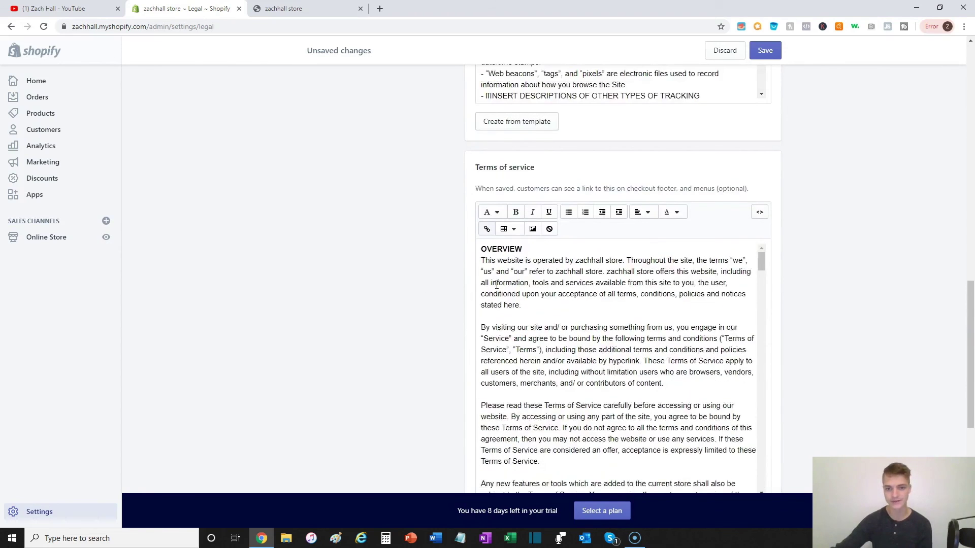
pyautogui.scroll(7, 403, 398)
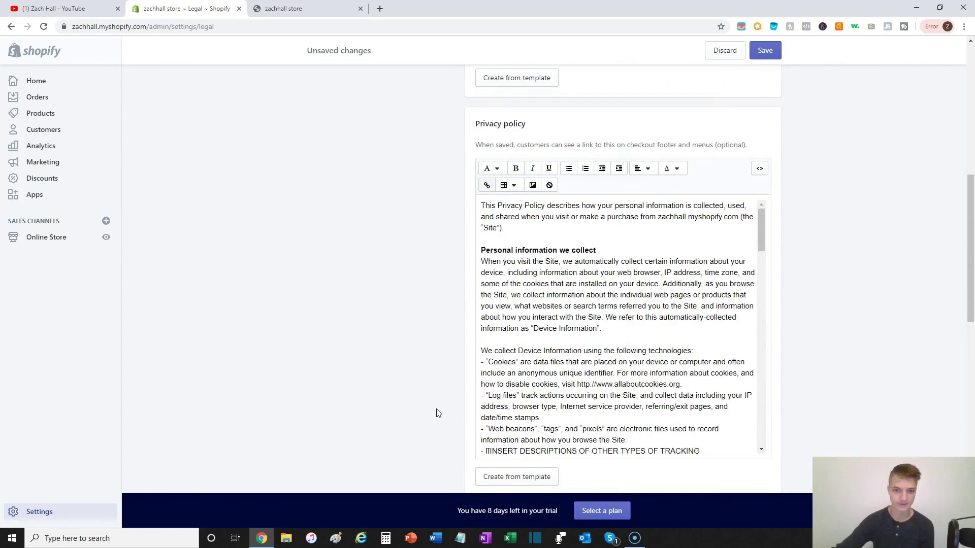
pyautogui.scroll(2, 643, 364)
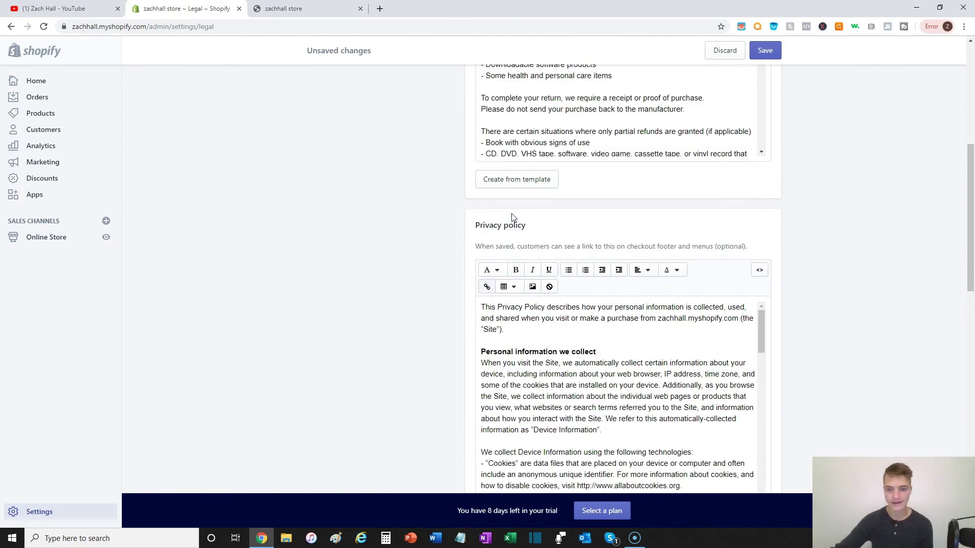
pyautogui.scroll(3, 804, 67)
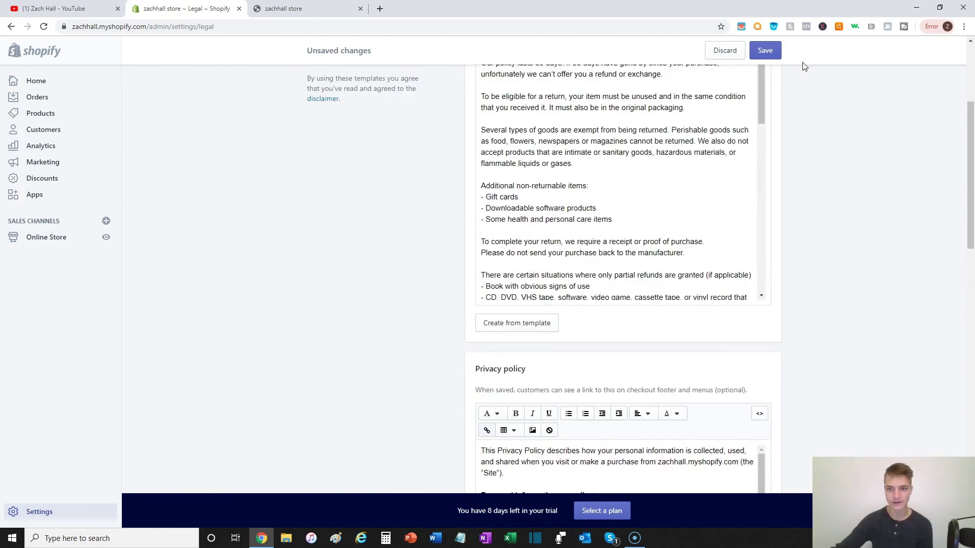
pyautogui.click(760, 52)
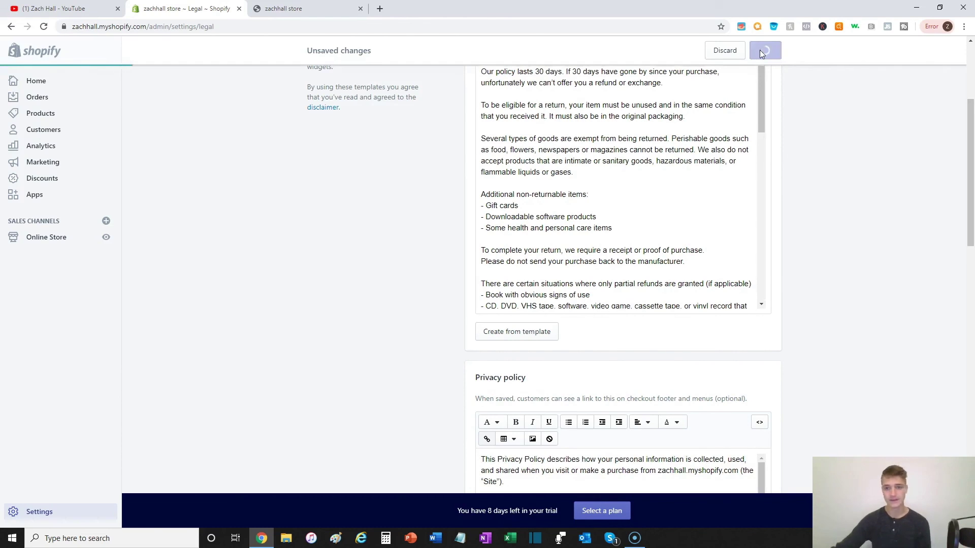